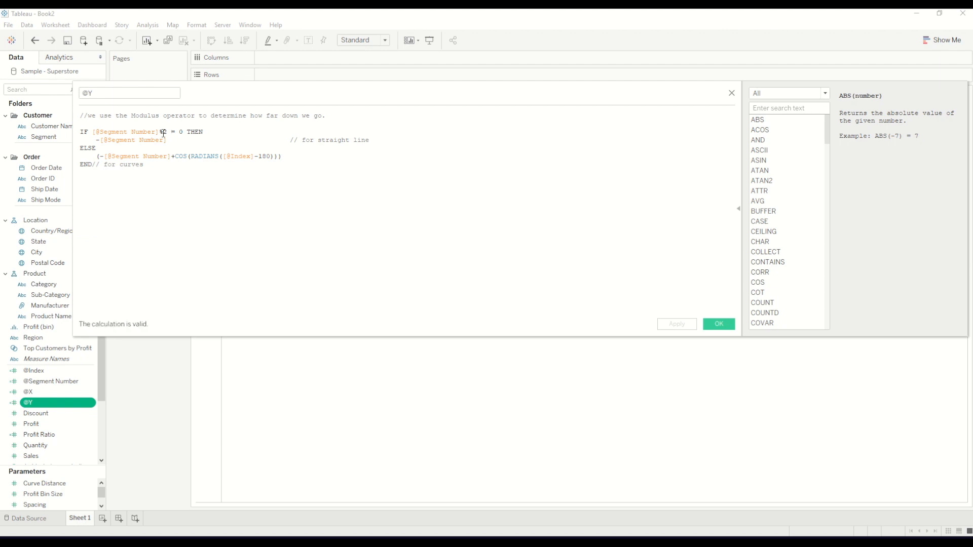
Review the straight-line and curve branches of the @Y calculation and close it without changes
drag(168, 133, 96, 145)
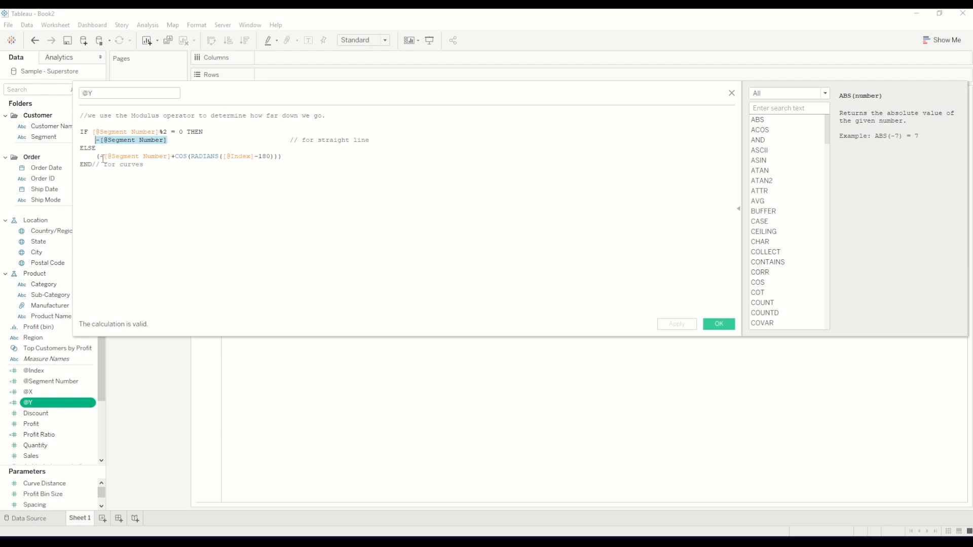
drag(286, 158, 91, 157)
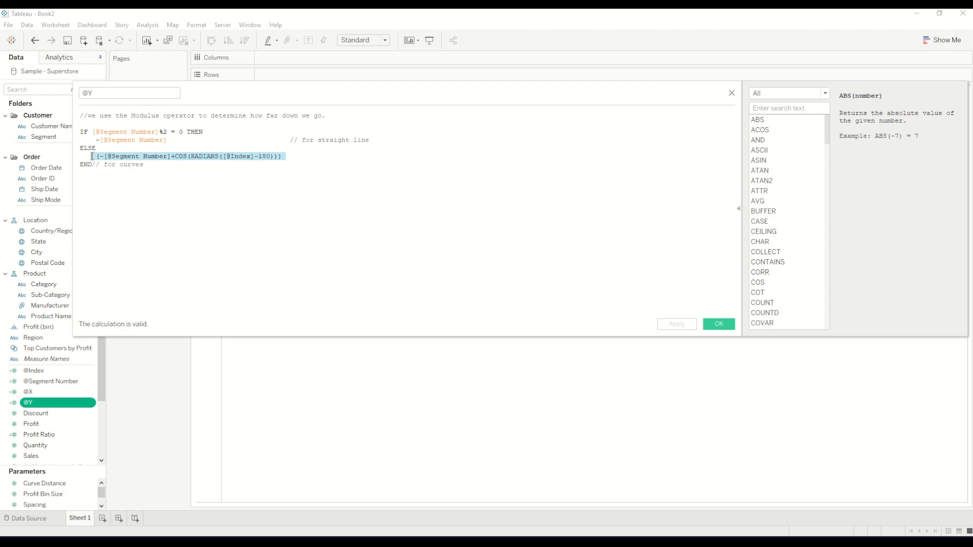
drag(304, 160, 93, 157)
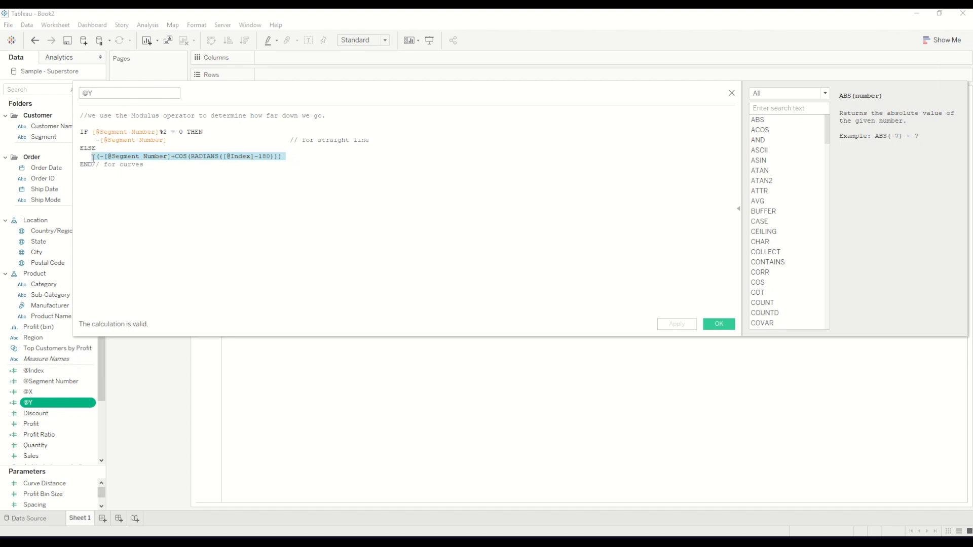
click(732, 93)
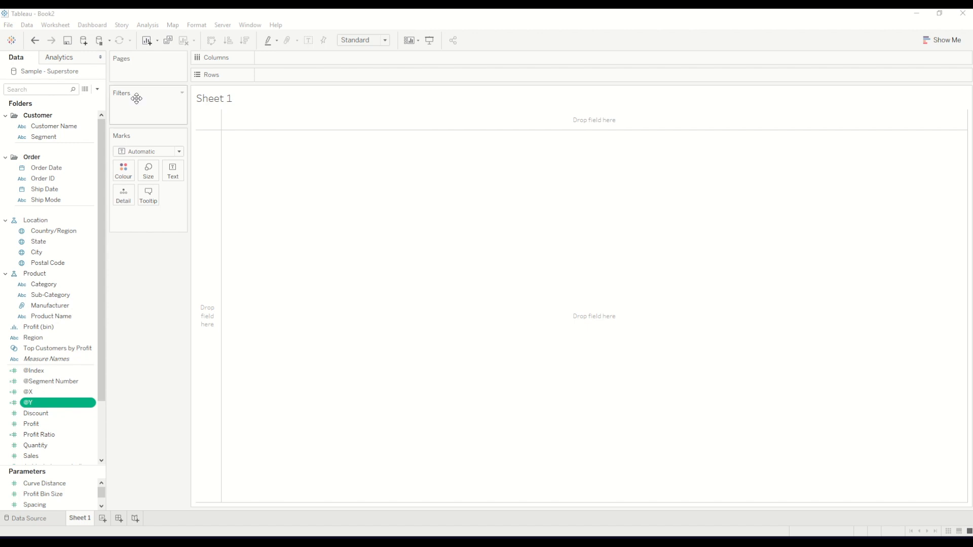
Set the mark type to Circle and add Order Date to both Detail and Colour
click(179, 152)
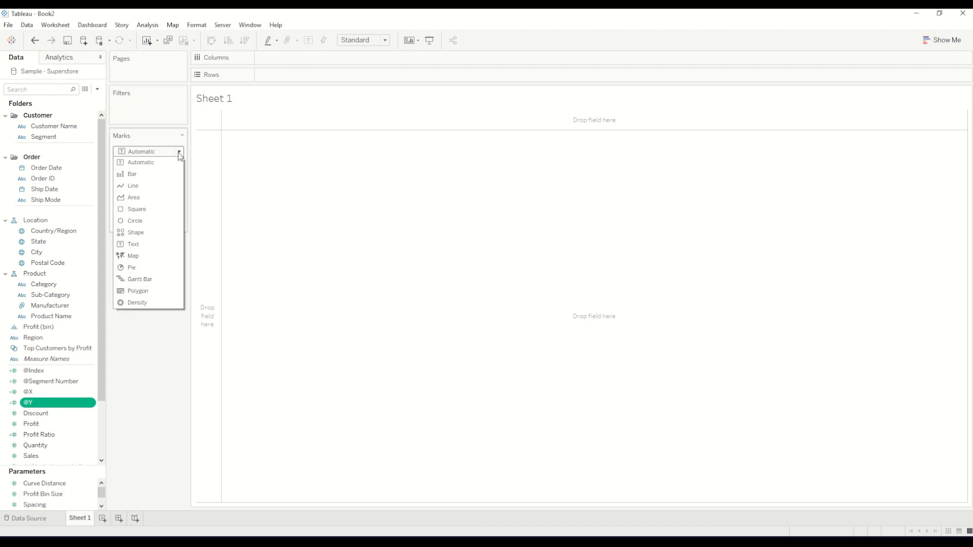
click(147, 222)
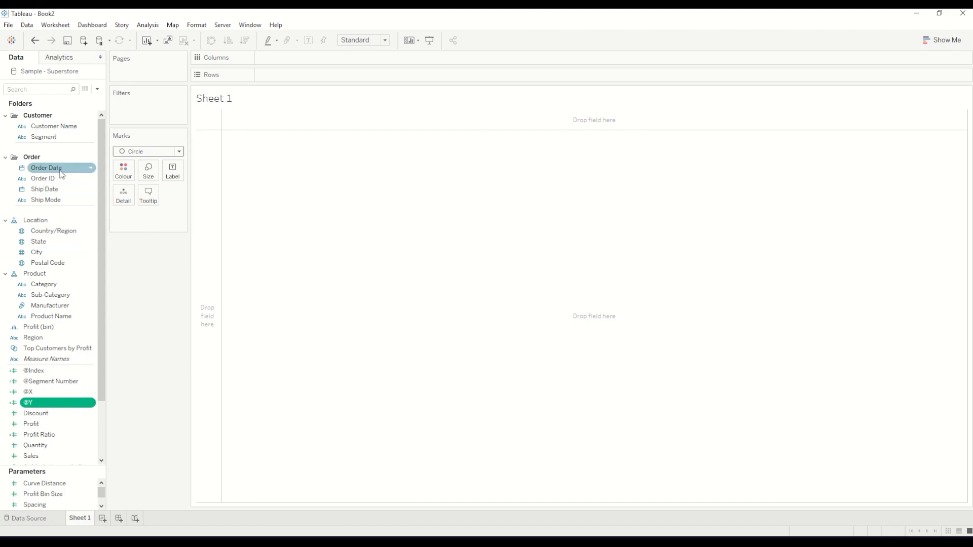
drag(56, 169, 123, 196)
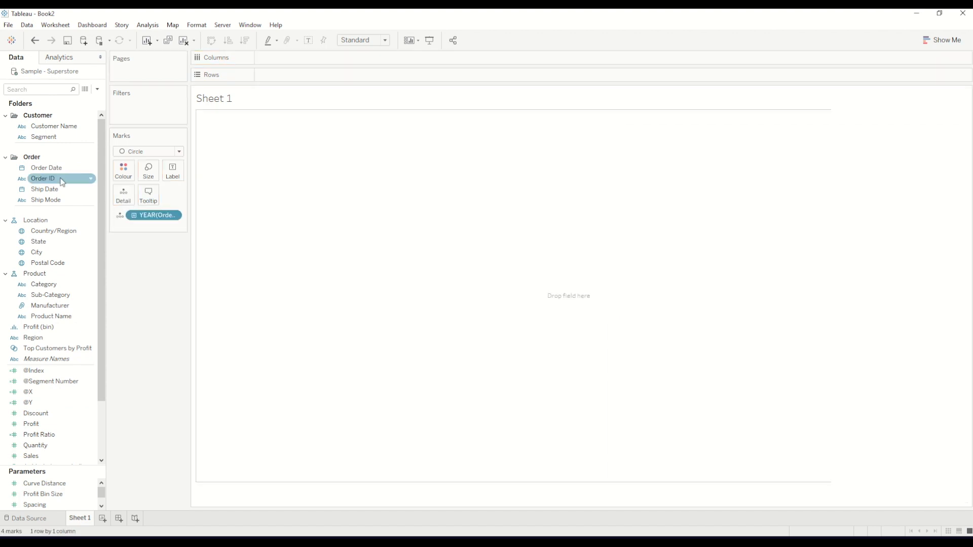
drag(56, 176, 123, 175)
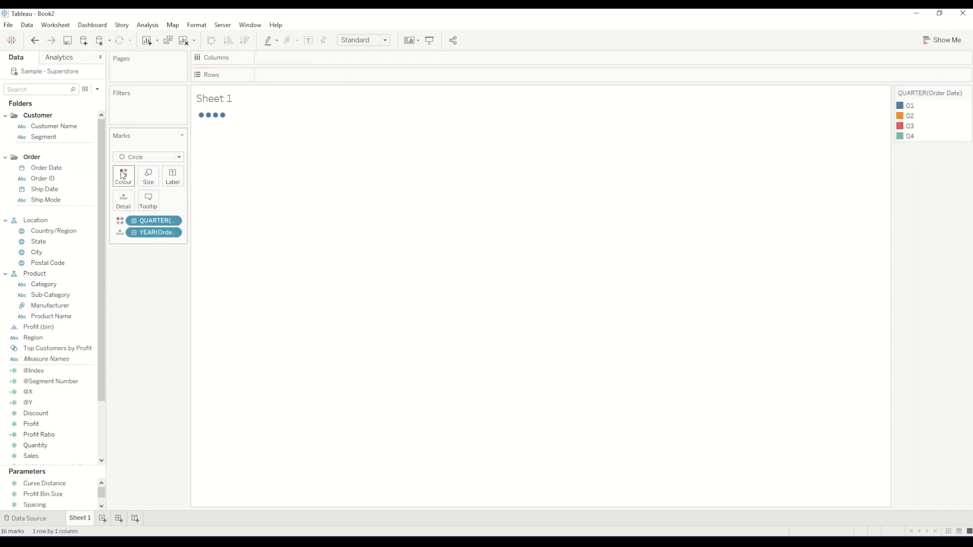
mouse_move(290, 121)
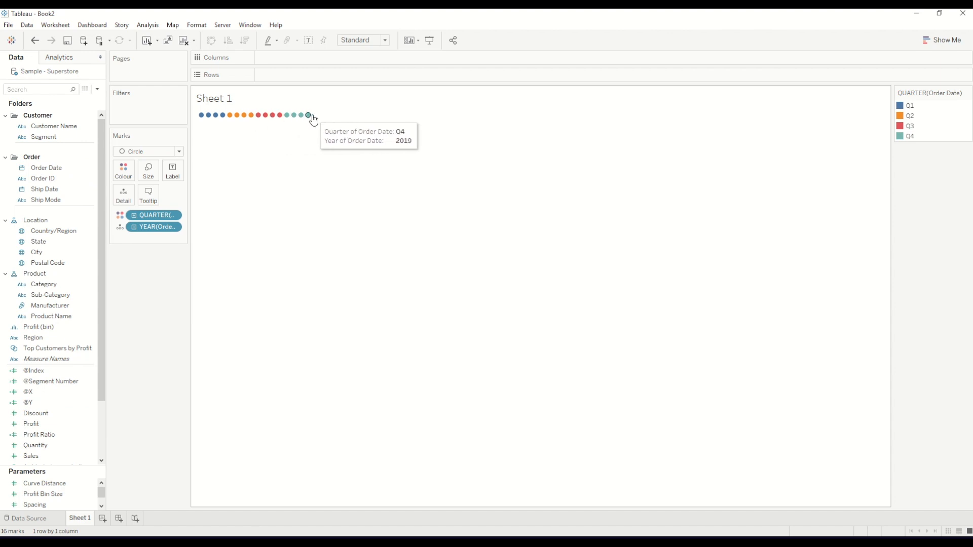
click(174, 217)
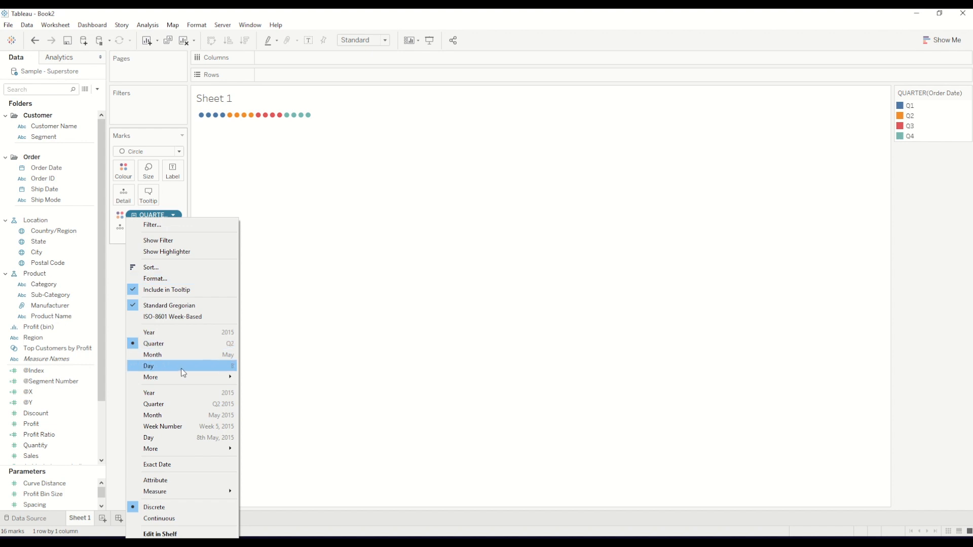
click(181, 427)
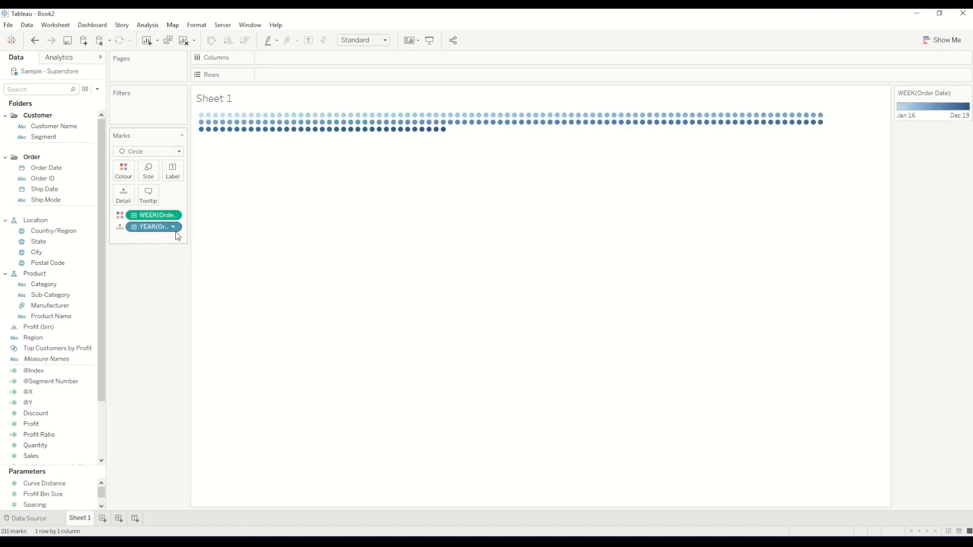
key(ctrl+z)
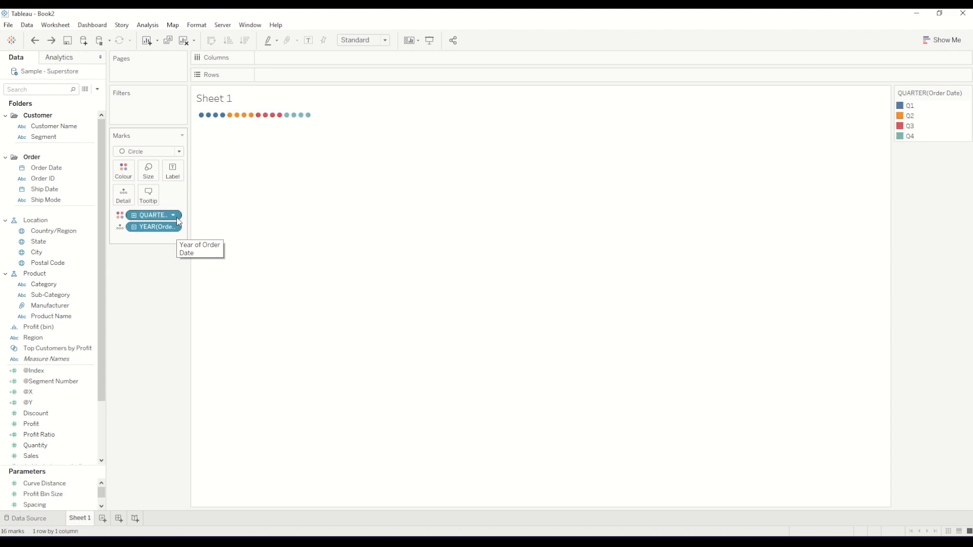
Set the Order Date on Colour to discrete Year and the Order Date on Detail to continuous Week Number
click(174, 216)
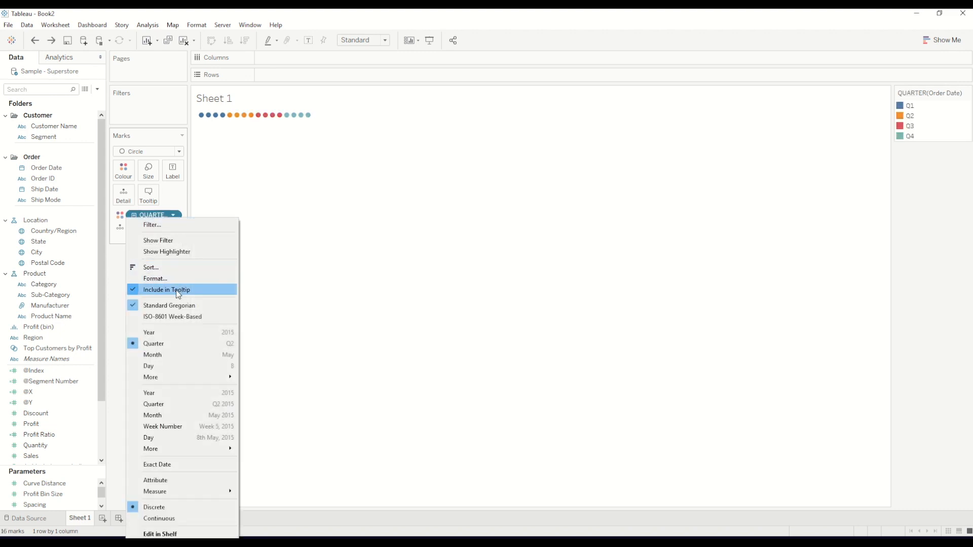
click(165, 333)
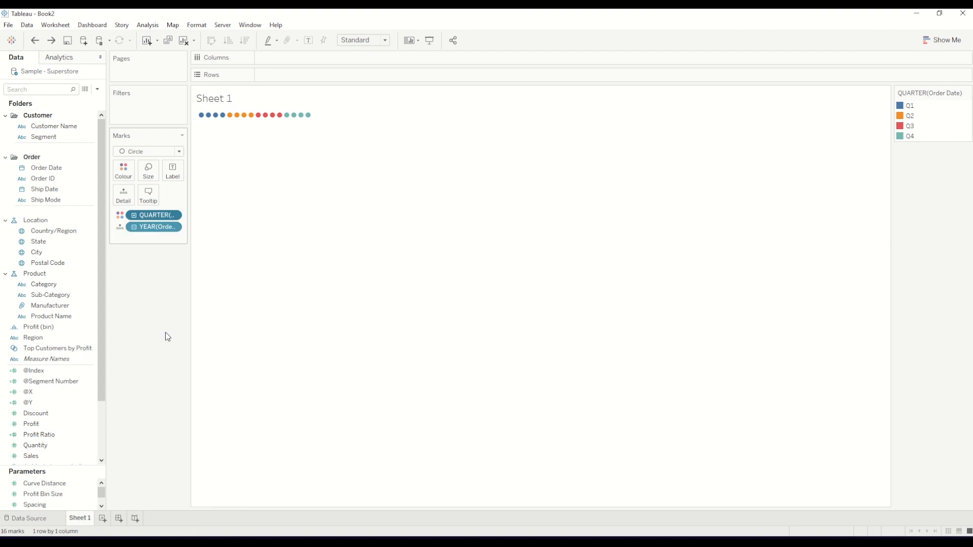
click(173, 227)
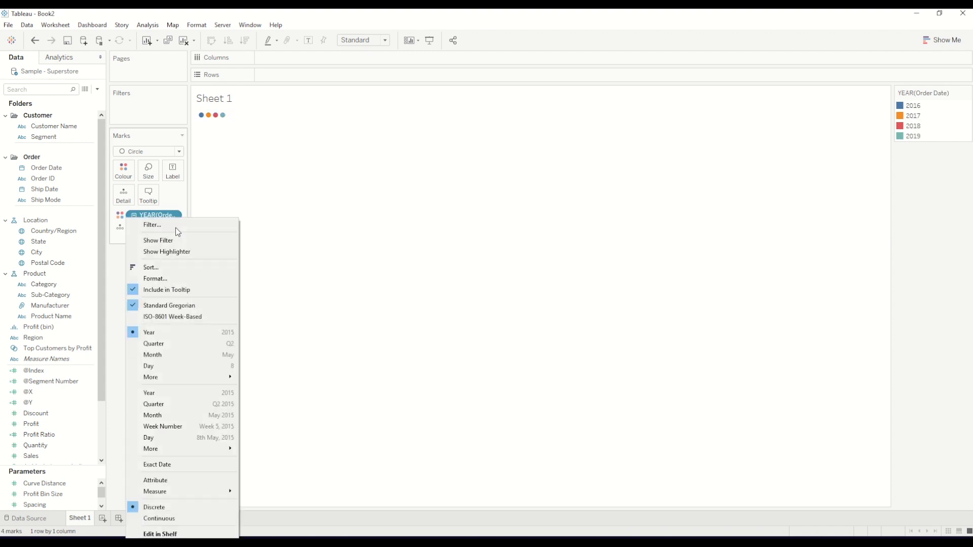
click(183, 423)
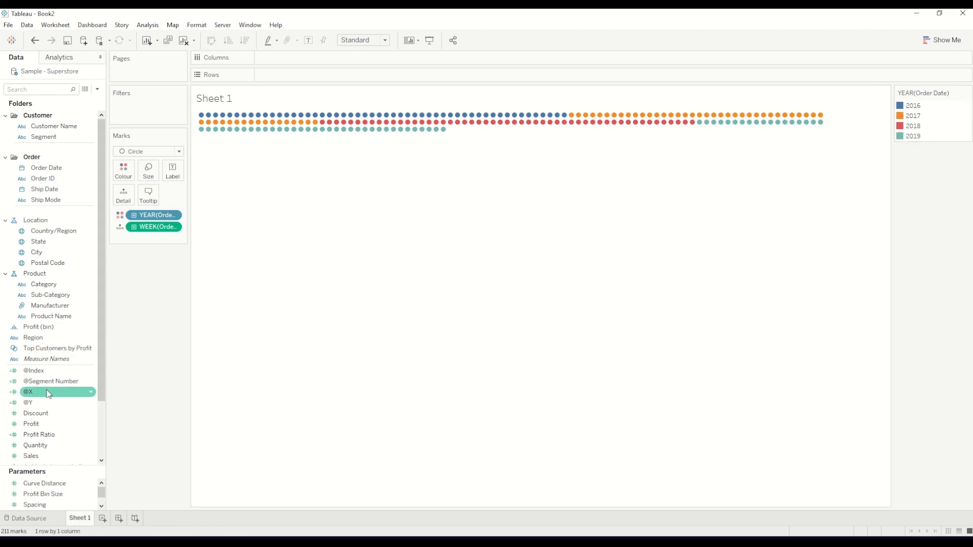
Place @X on Columns and @Y on Rows, with both table calculations computed using Order Date
mouse_move(48, 394)
mouse_down()
mouse_move(74, 374)
mouse_move(317, 44)
mouse_move(212, 214)
mouse_move(275, 80)
mouse_up()
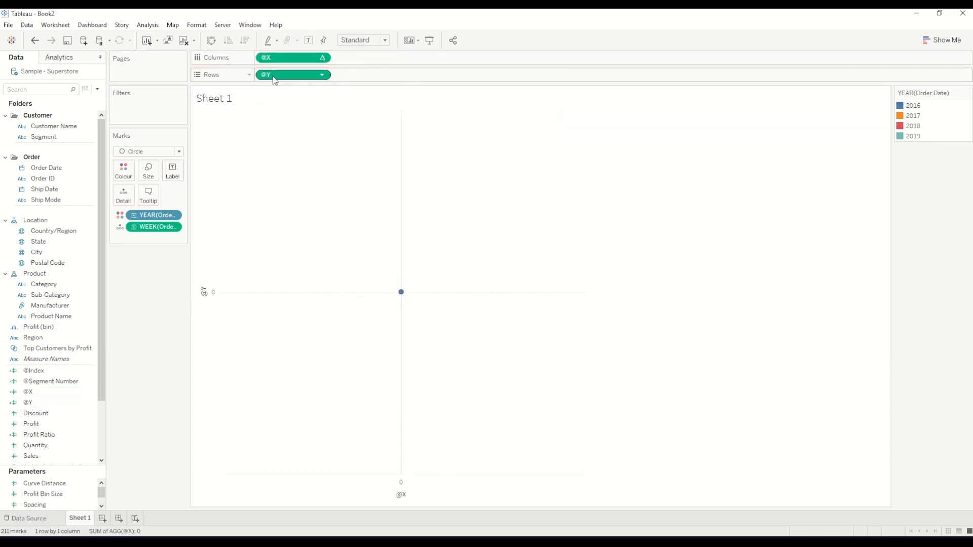
click(323, 57)
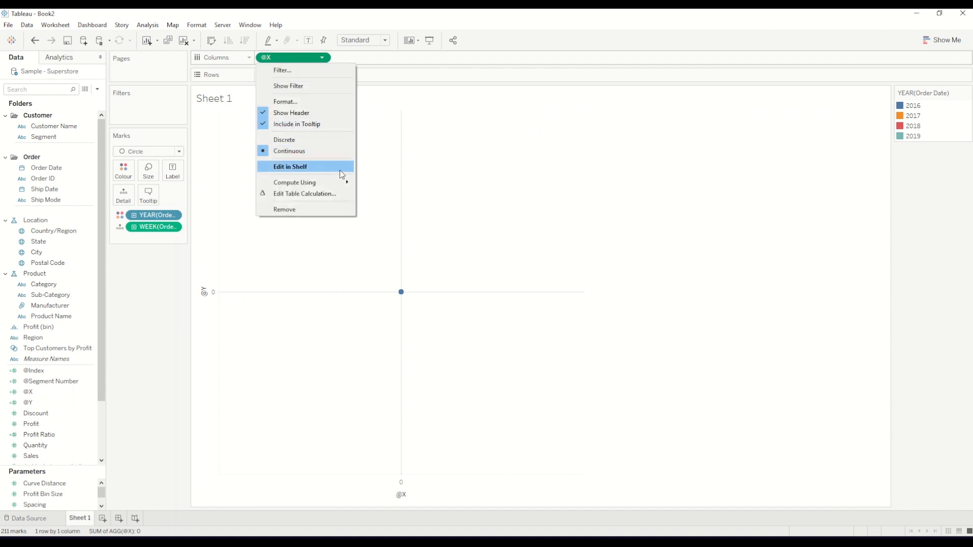
mouse_move(340, 184)
click(375, 202)
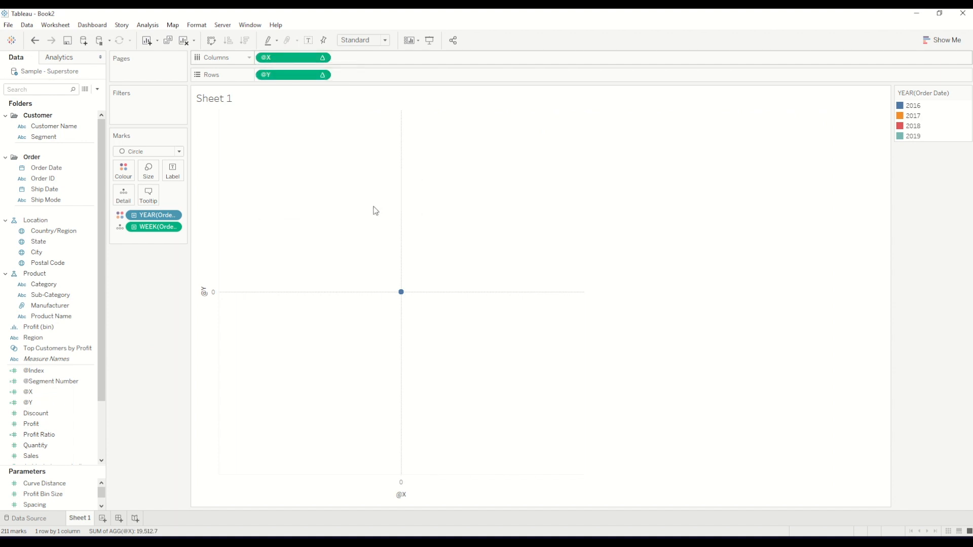
click(322, 75)
mouse_move(324, 200)
click(395, 222)
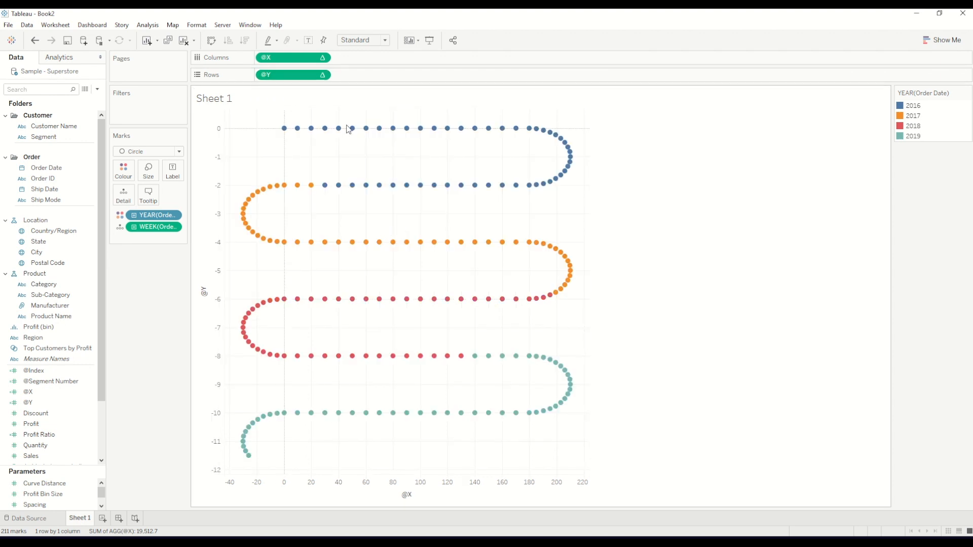
Change the mark type to Line and add a copy of the weekly Order Date to Path
mouse_move(265, 194)
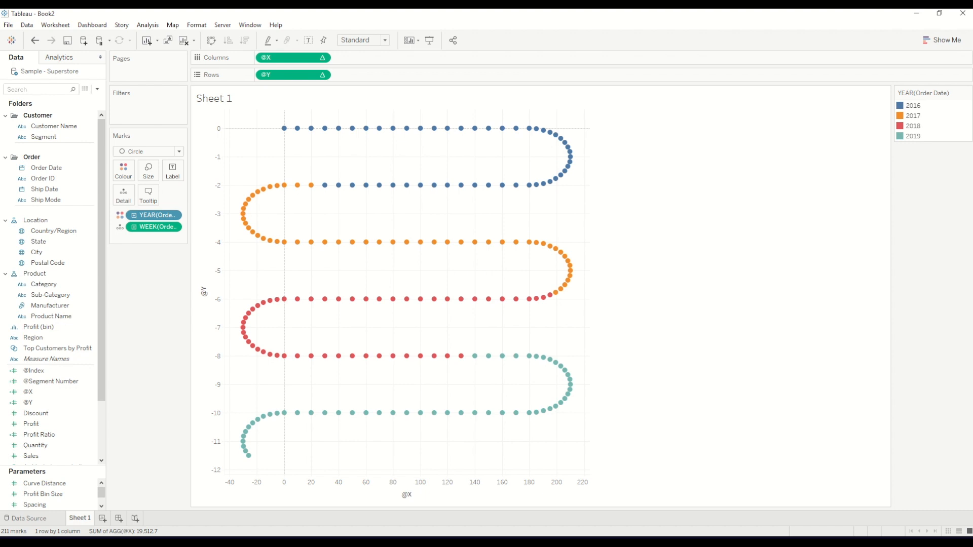
click(180, 151)
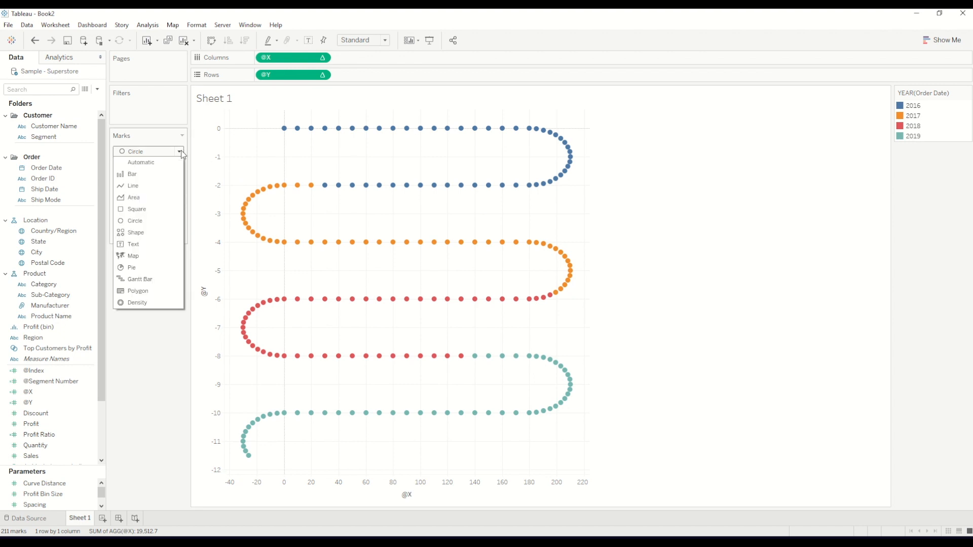
click(145, 186)
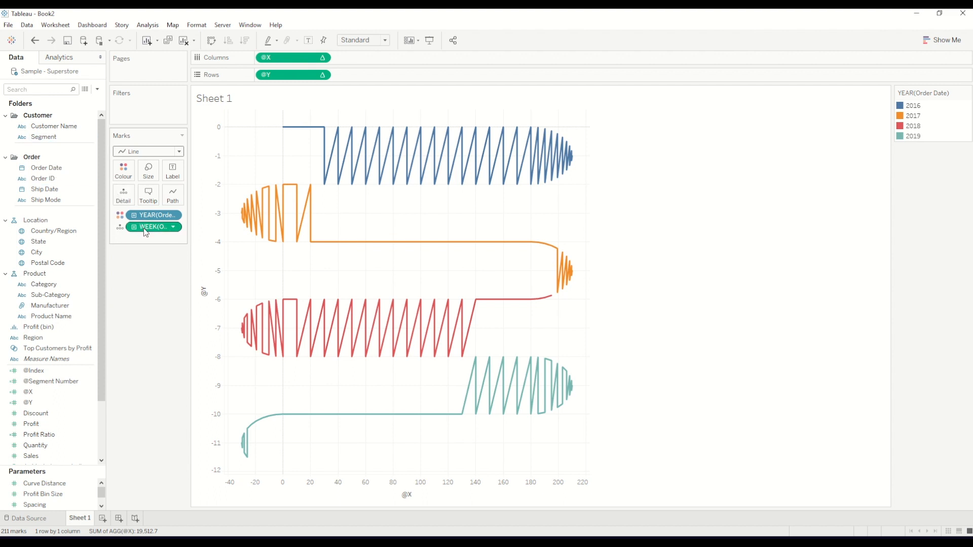
drag(146, 230, 173, 200)
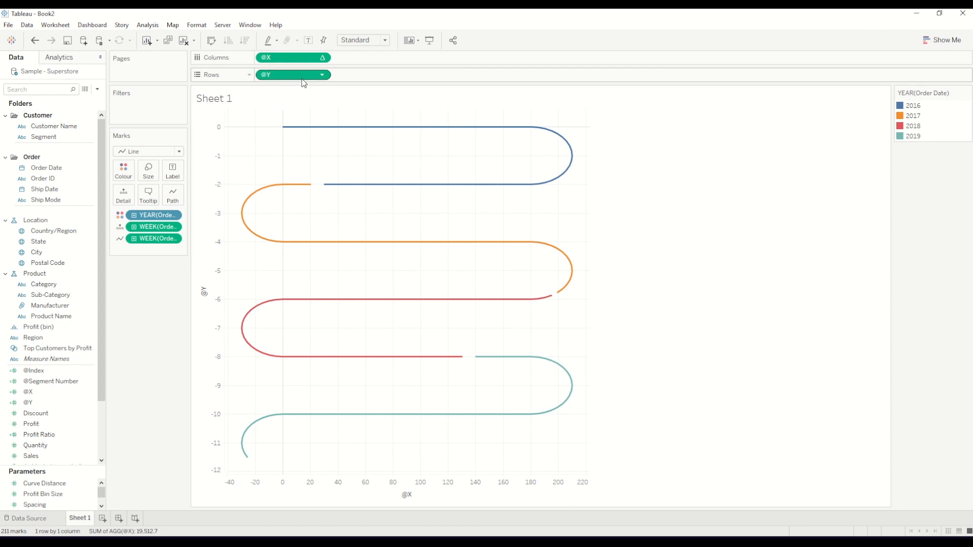
Duplicate @Y on Rows and set the second @Y's mark type to Circle
drag(304, 83, 391, 79)
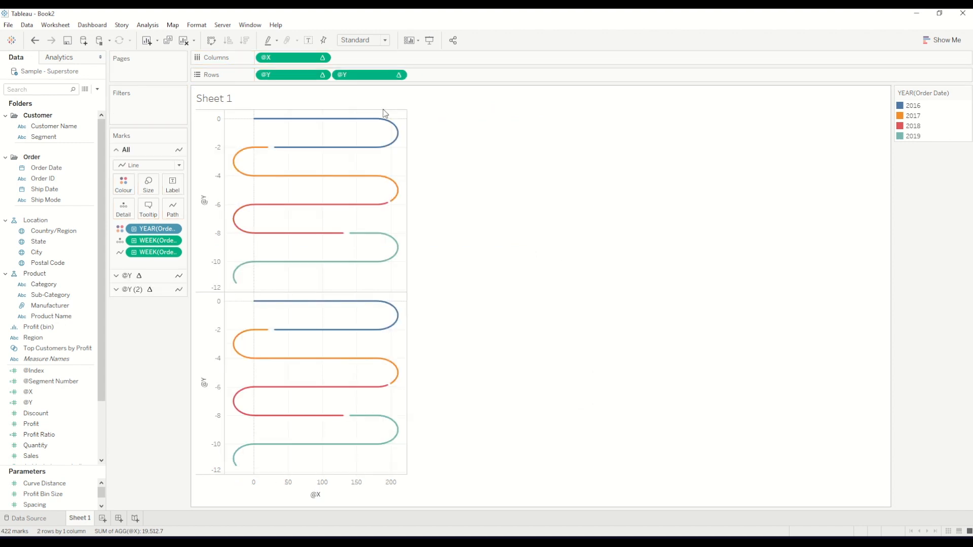
click(398, 75)
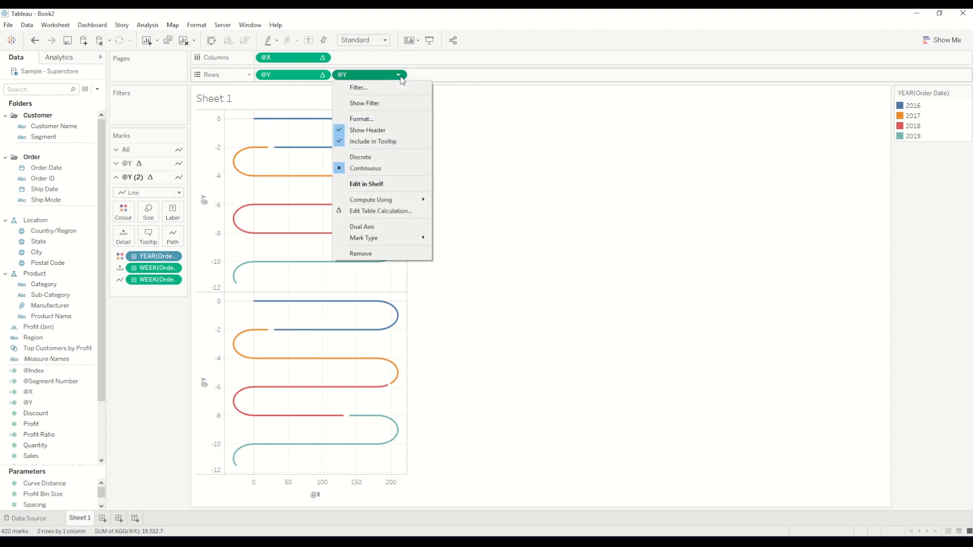
click(157, 343)
click(149, 193)
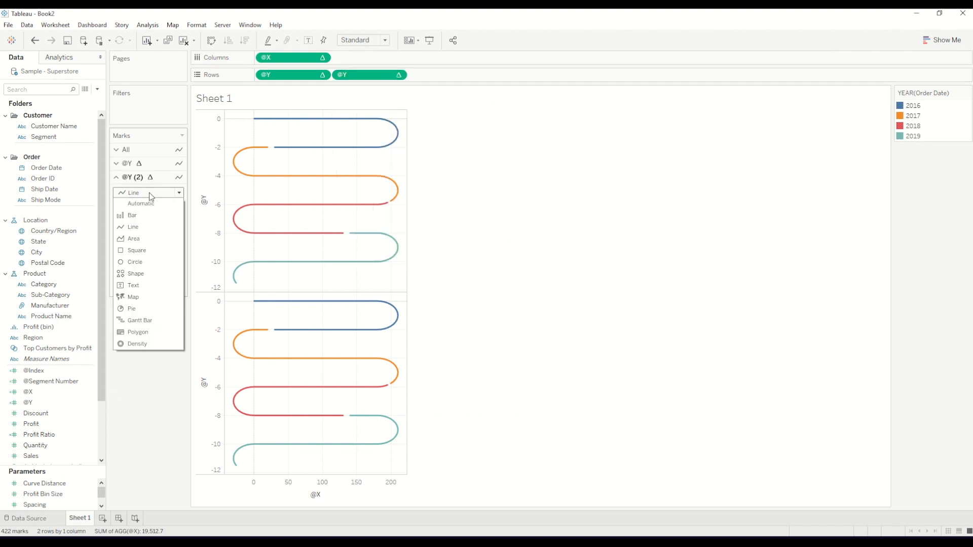
click(146, 262)
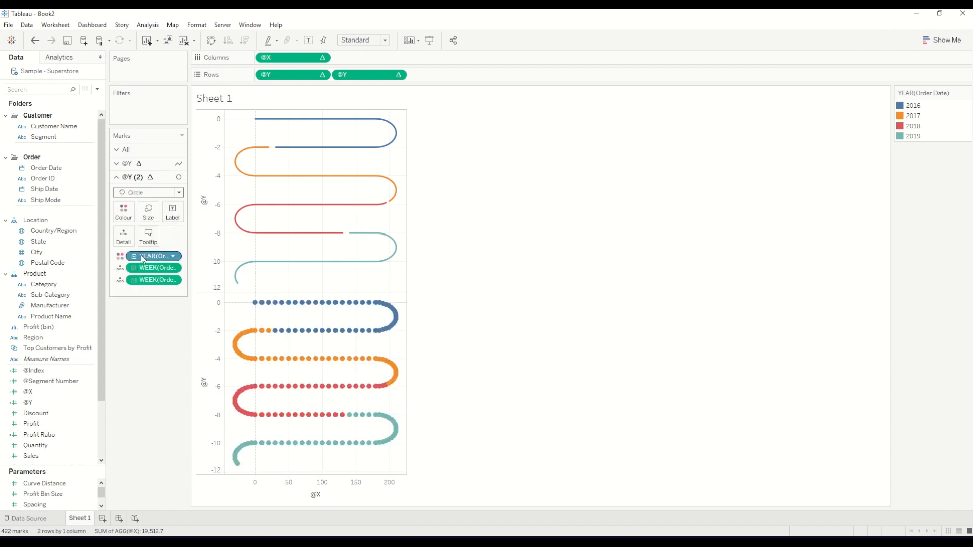
Combine the two @Y charts as a dual axis and synchronise their axes
click(398, 75)
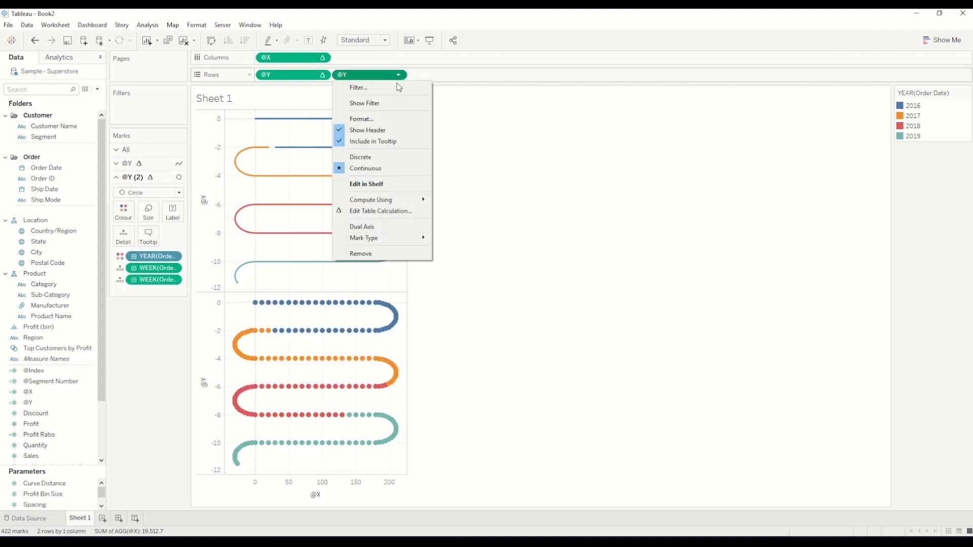
click(365, 227)
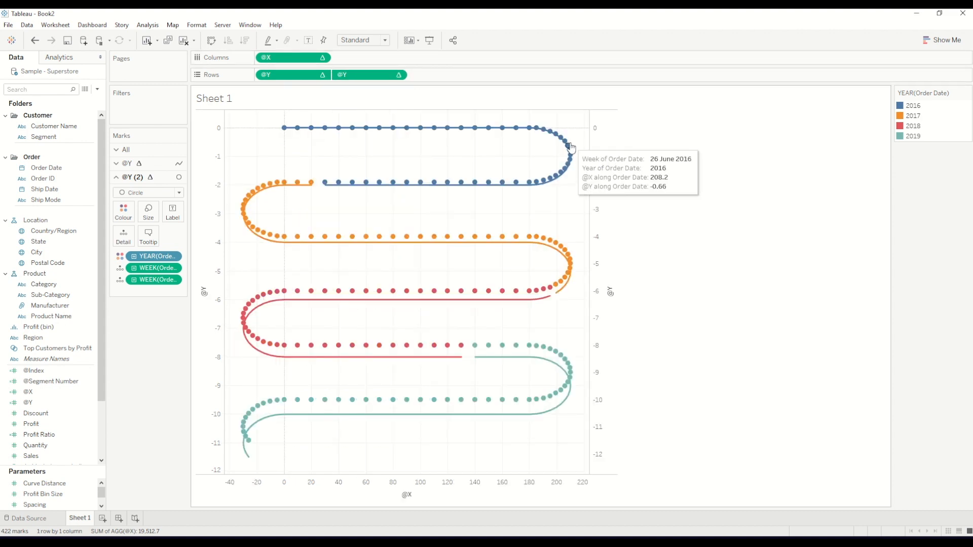
right_click(602, 159)
click(624, 222)
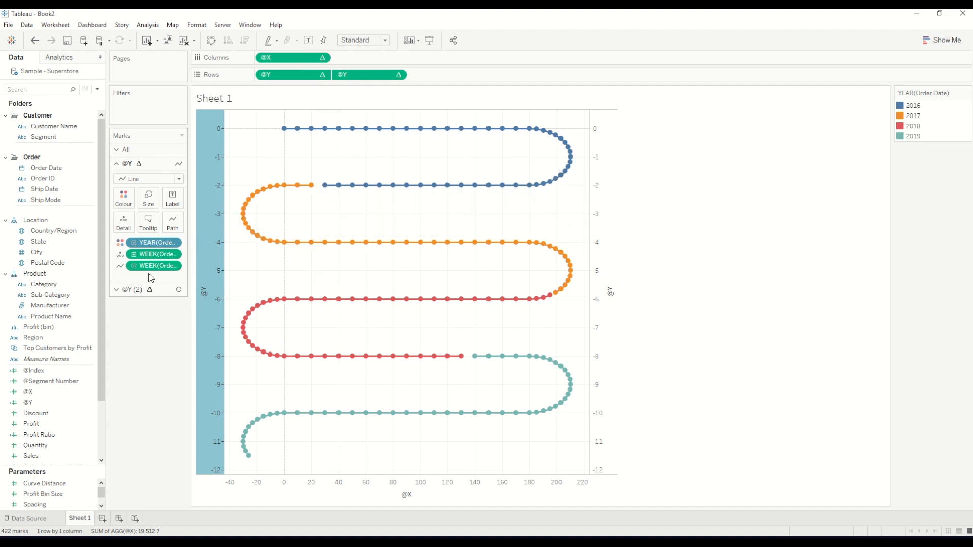
Size the second @Y's circles by Sales and inspect the weekly sales of several marks
click(142, 290)
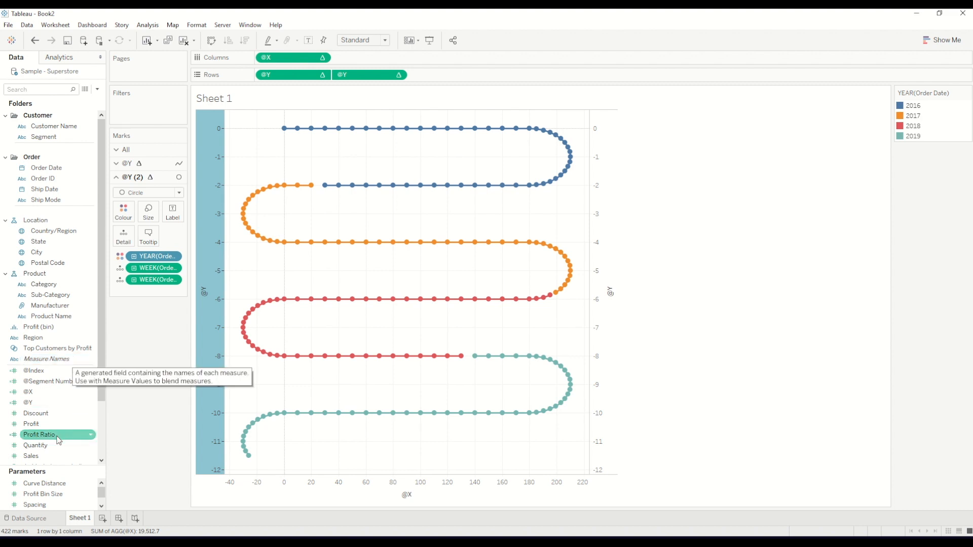
drag(46, 457, 102, 407)
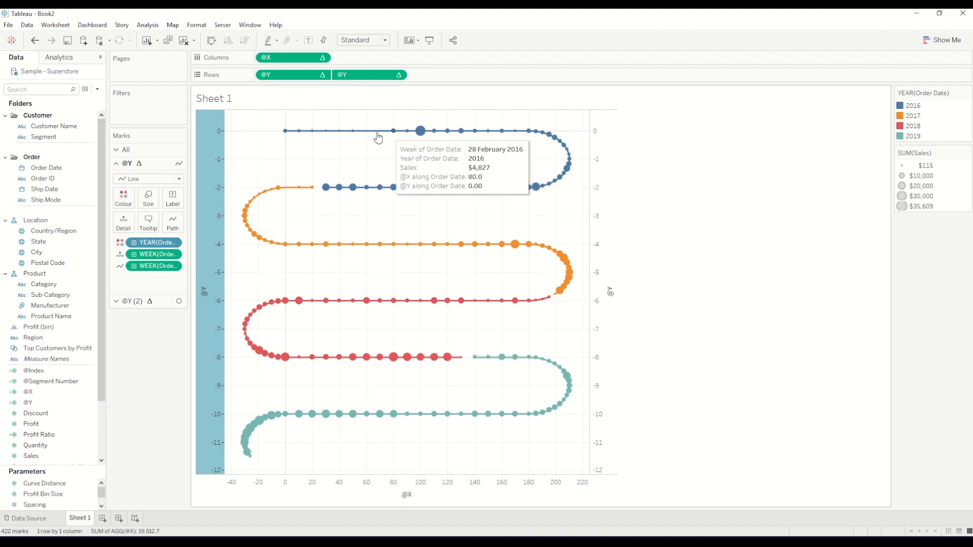
mouse_move(552, 149)
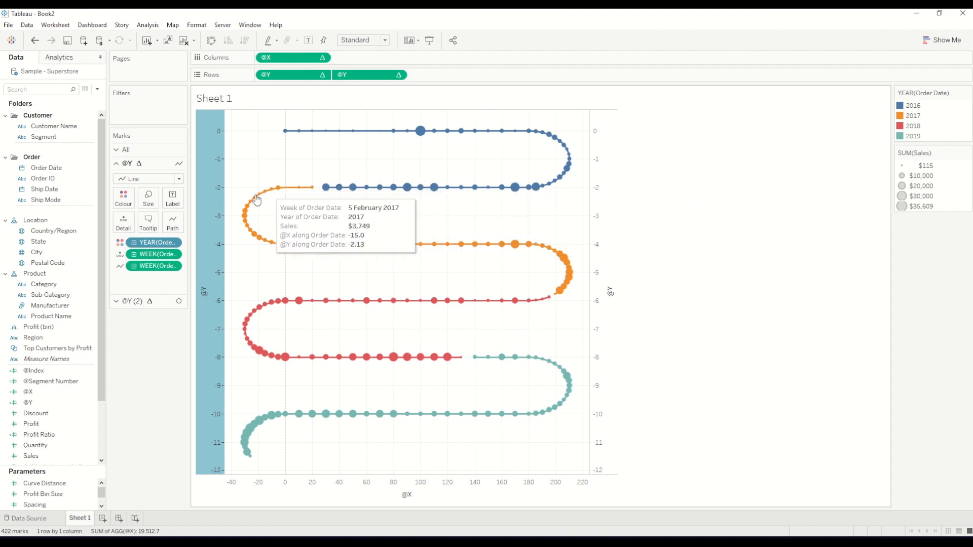
mouse_move(422, 132)
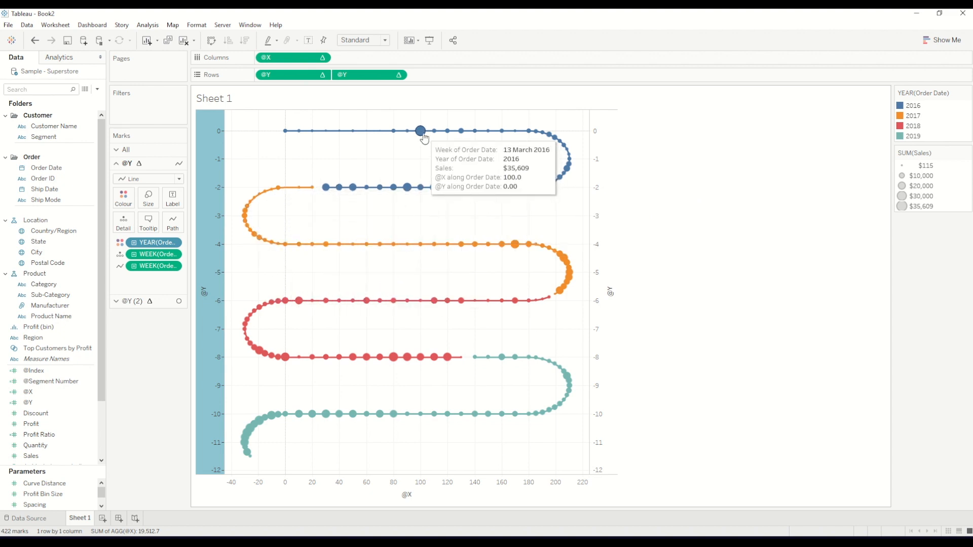
mouse_move(311, 139)
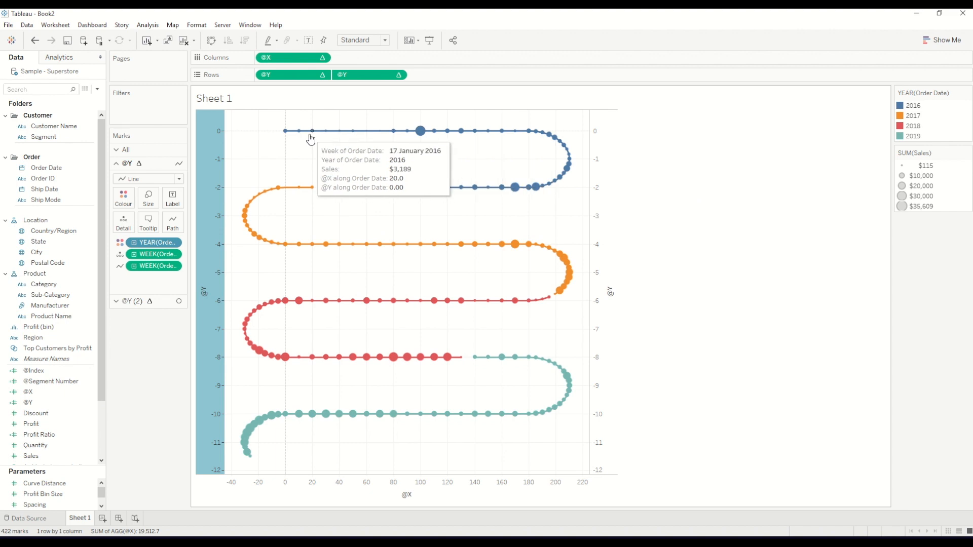
mouse_move(425, 244)
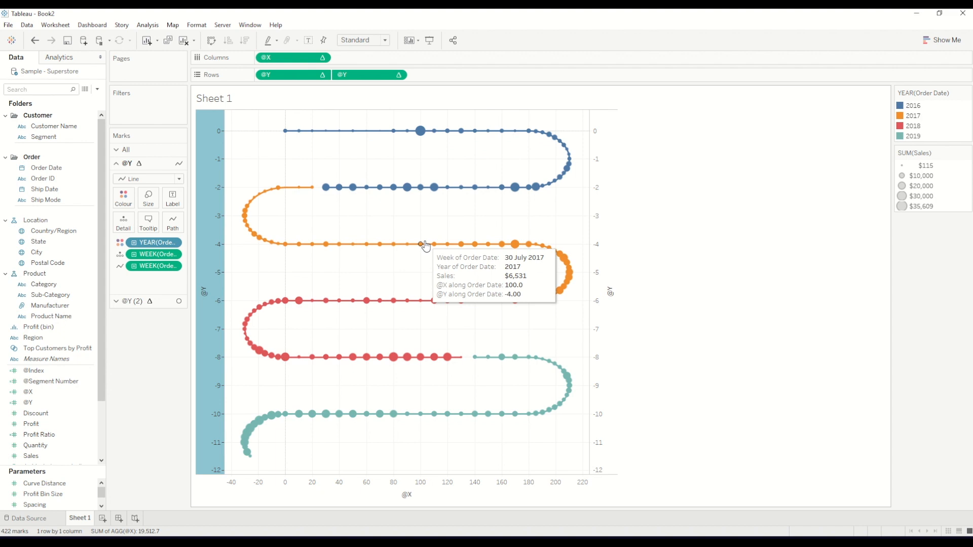
click(97, 89)
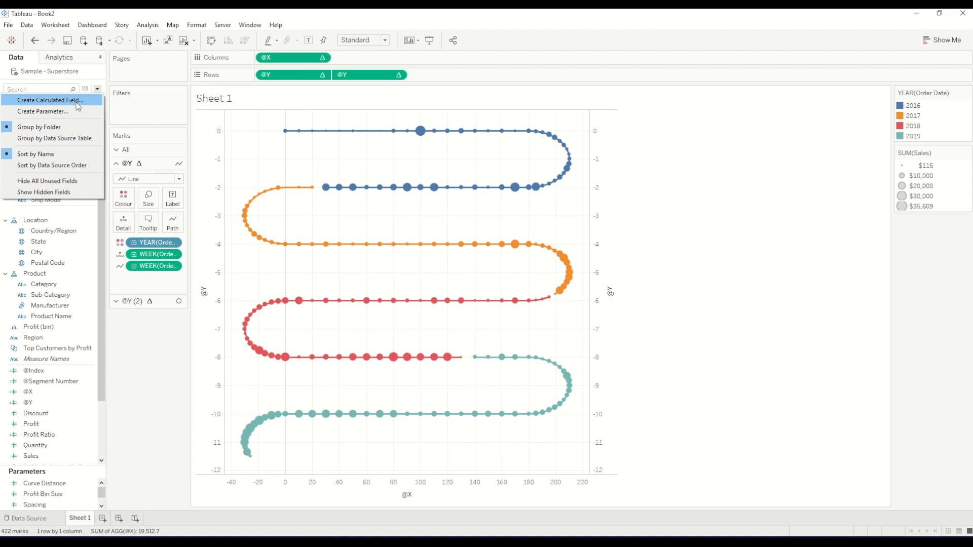
click(77, 106)
text(@Sales Calc)
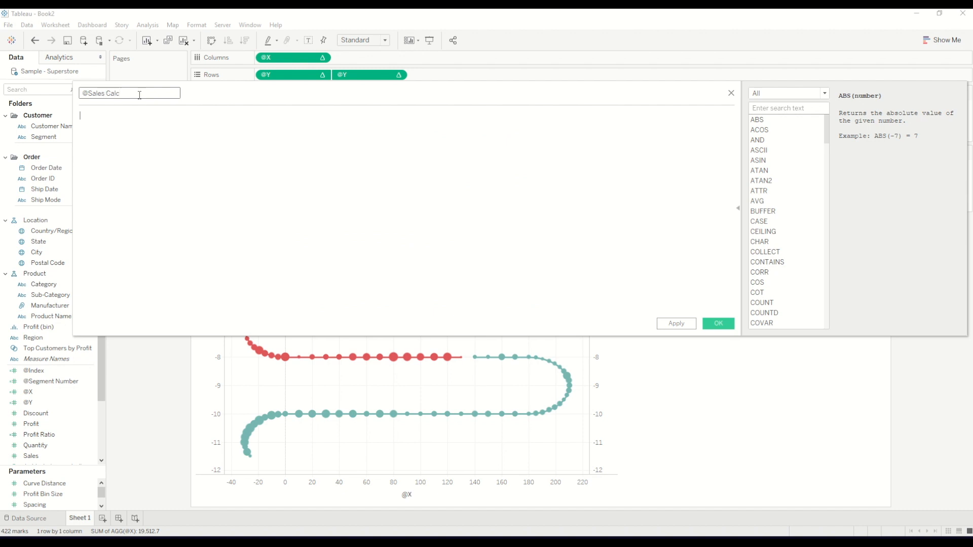
text(sum)
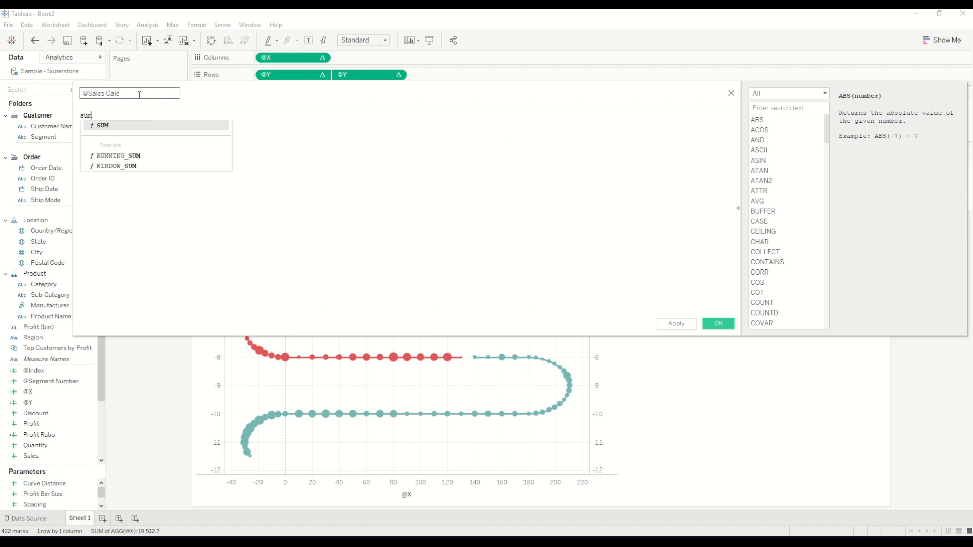
text((Sal)
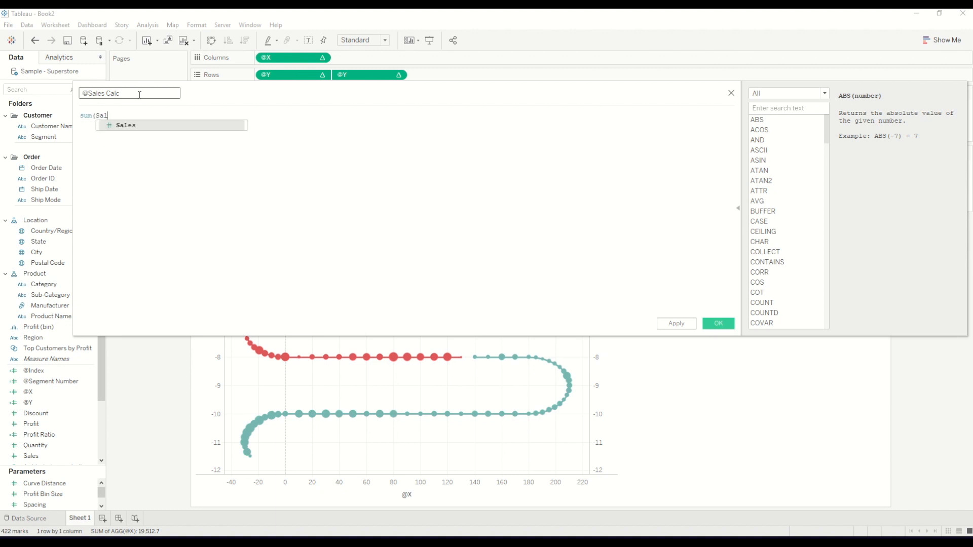
key(Return)
text()> 30000)
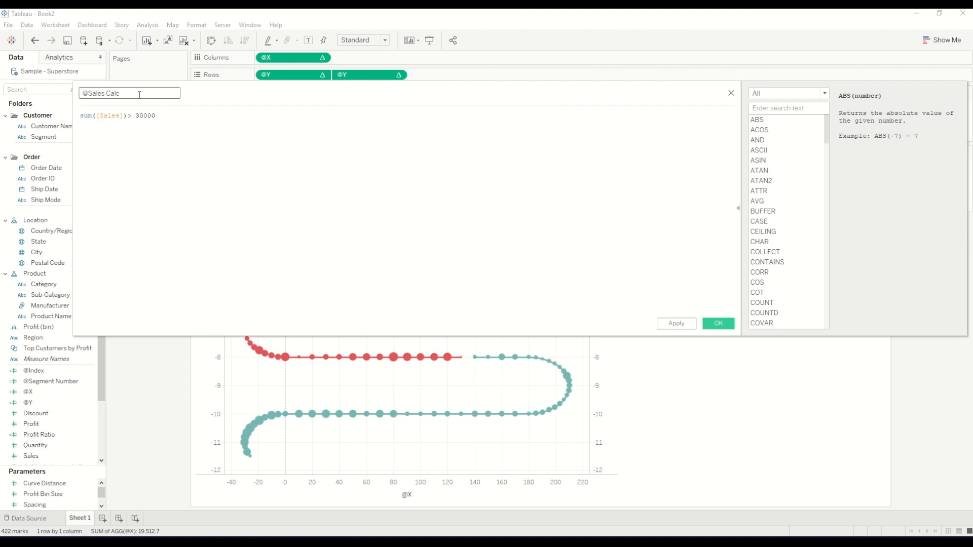
click(436, 299)
click(719, 324)
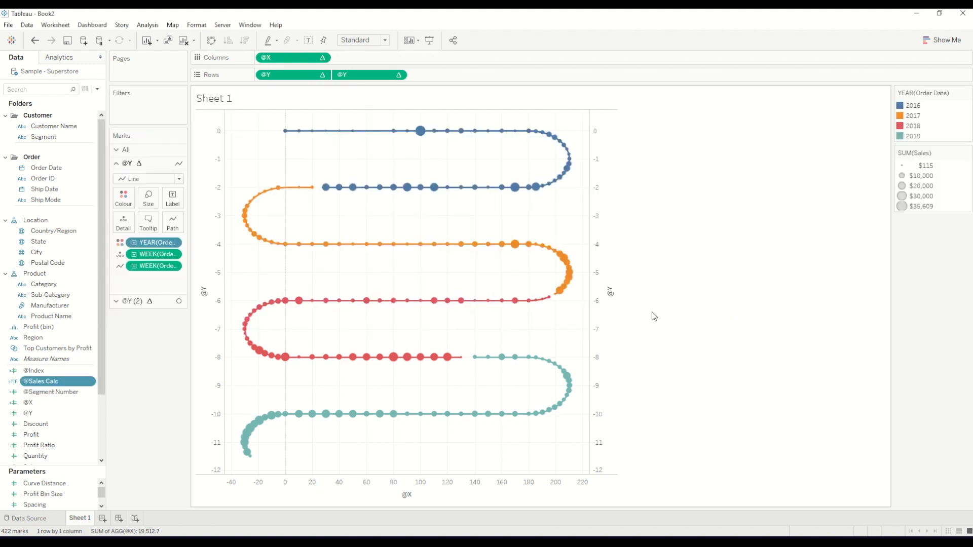
click(163, 302)
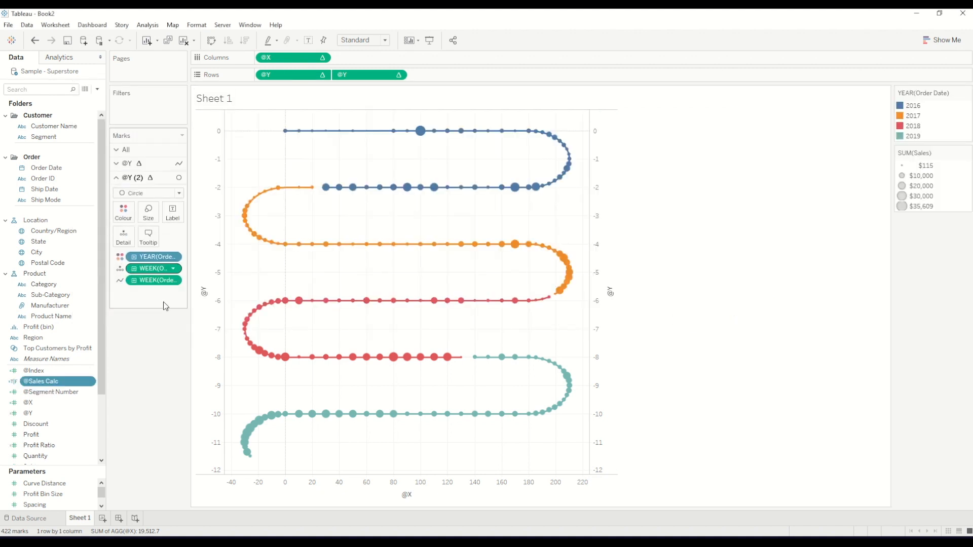
click(178, 193)
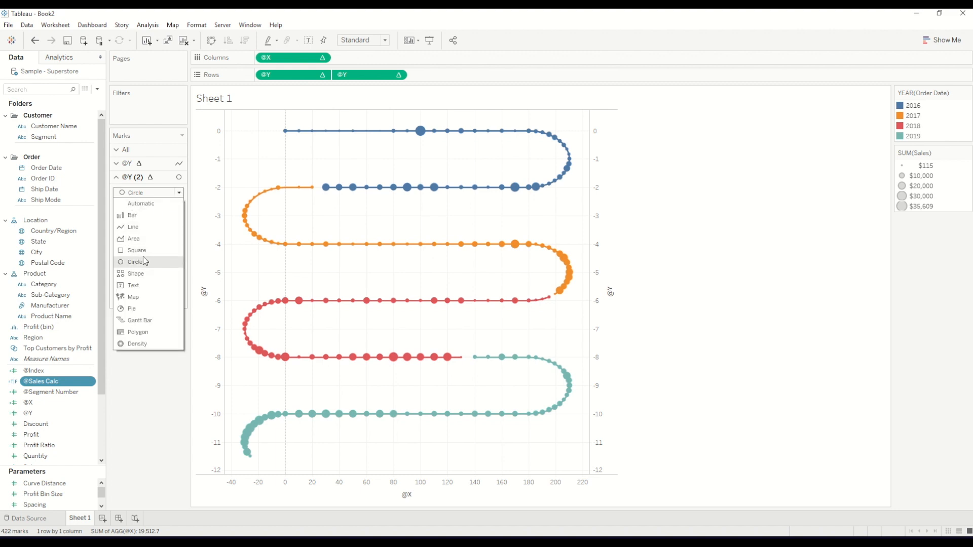
click(142, 274)
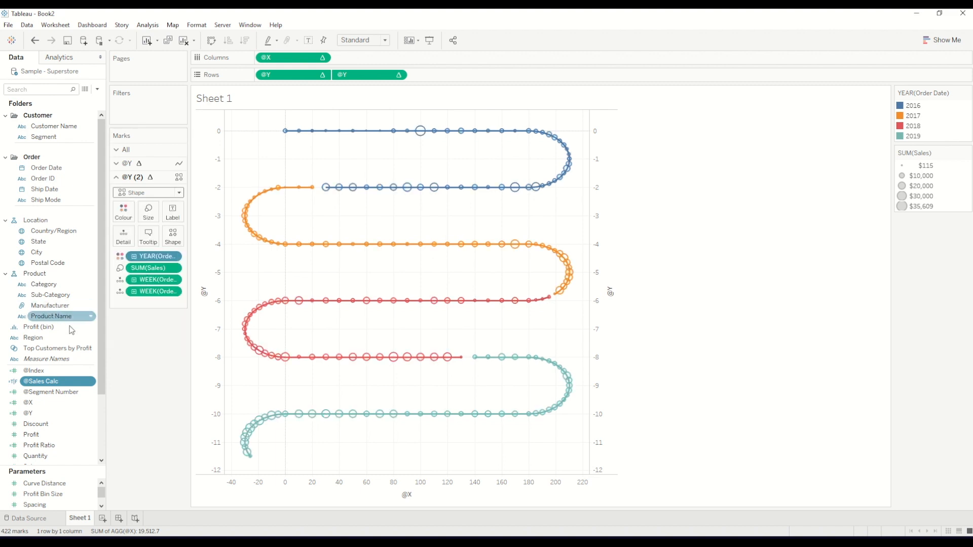
drag(58, 384, 172, 240)
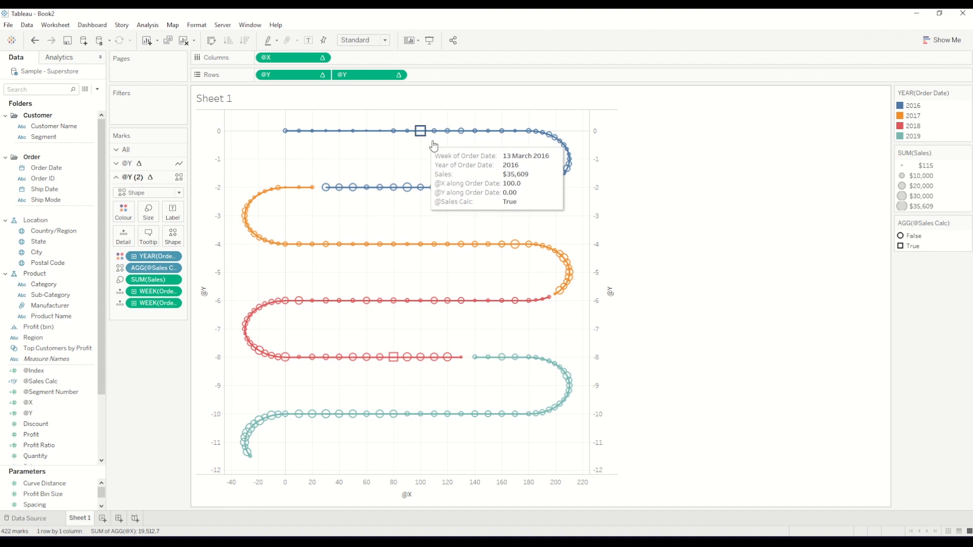
mouse_move(393, 359)
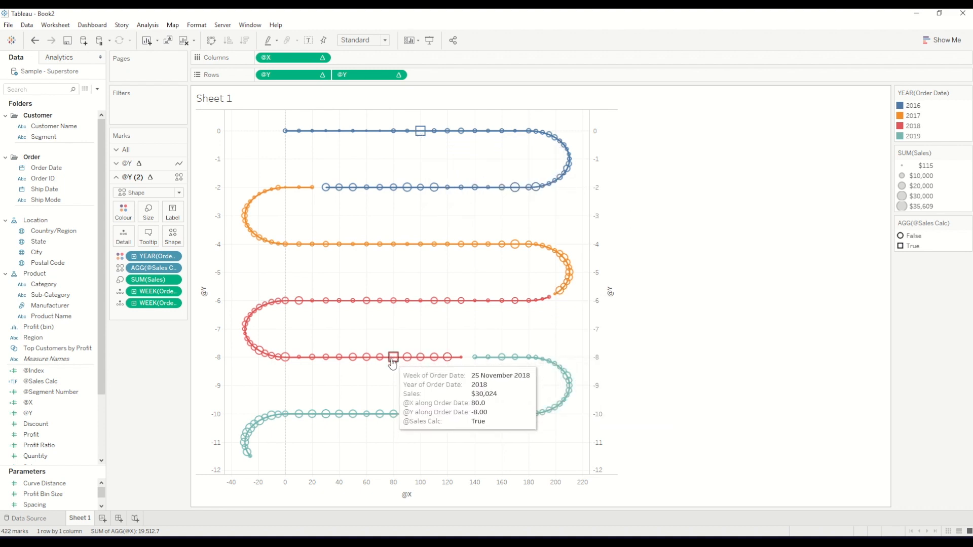
click(174, 242)
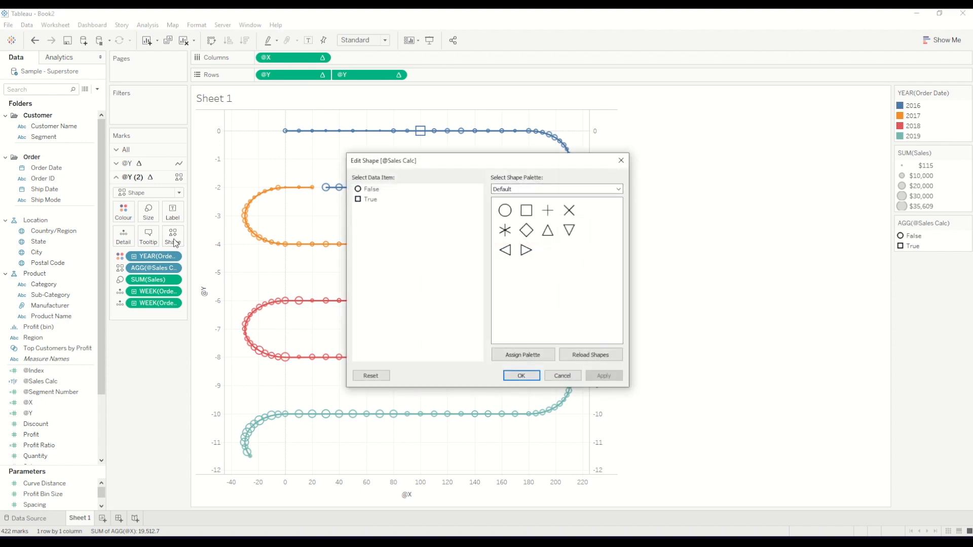
click(531, 191)
click(570, 198)
click(568, 191)
click(524, 252)
click(373, 202)
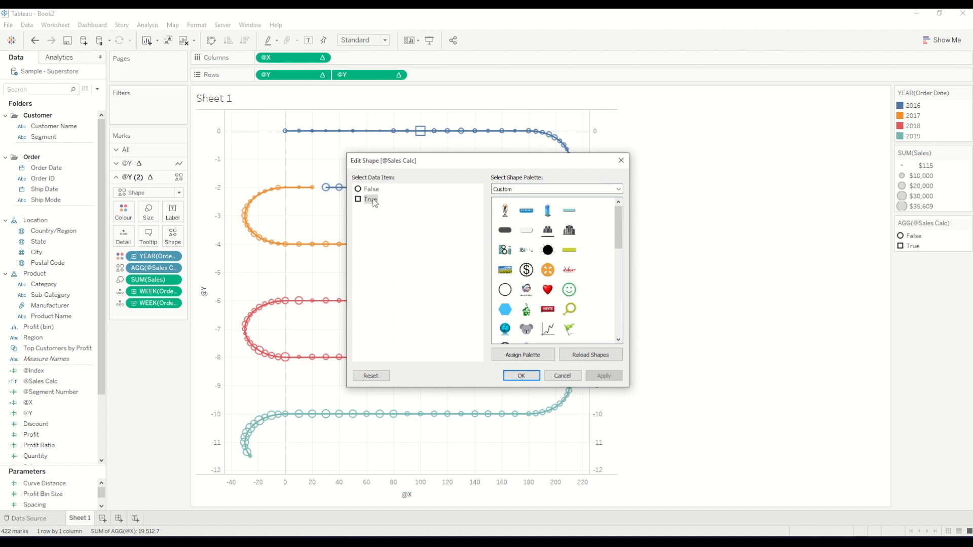
scroll(597, 294, down, 5)
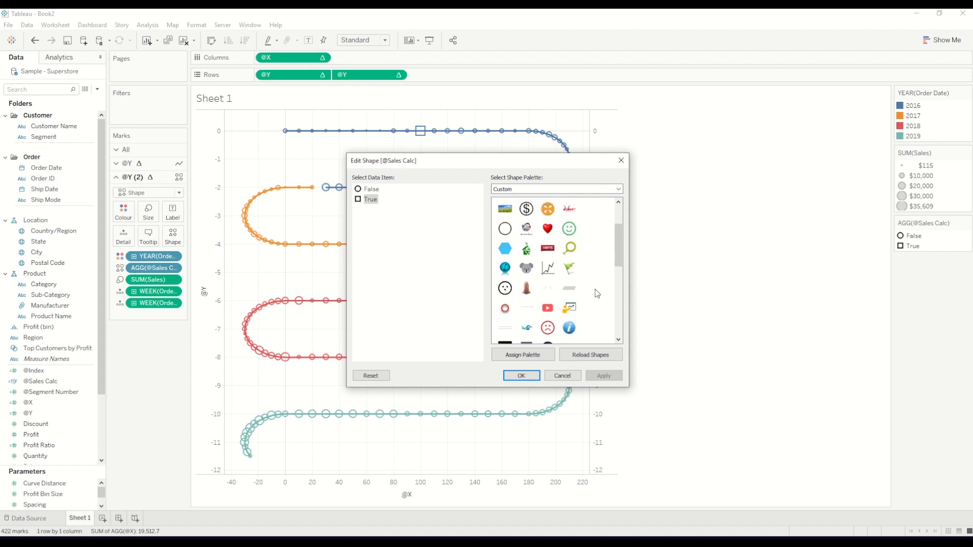
scroll(599, 296, down, 3)
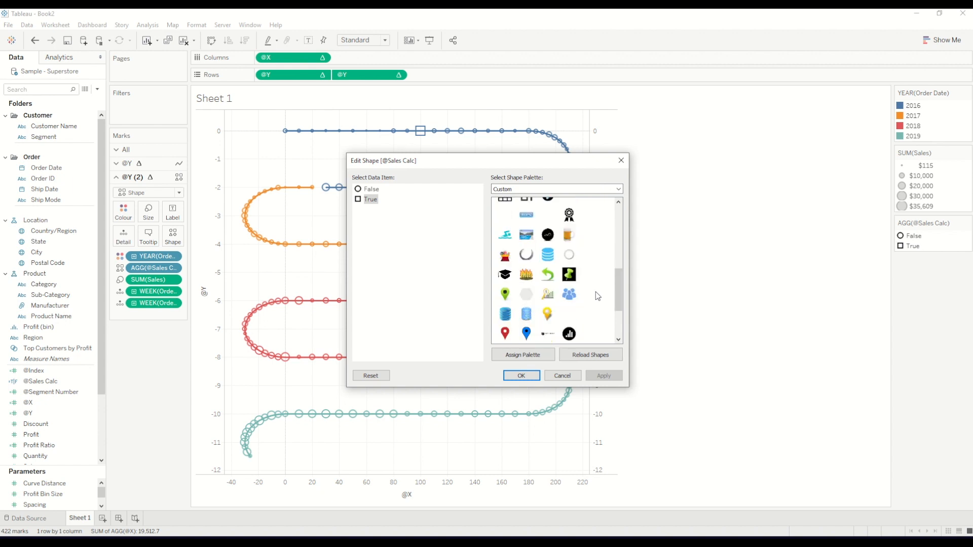
scroll(598, 296, down, 1)
click(571, 311)
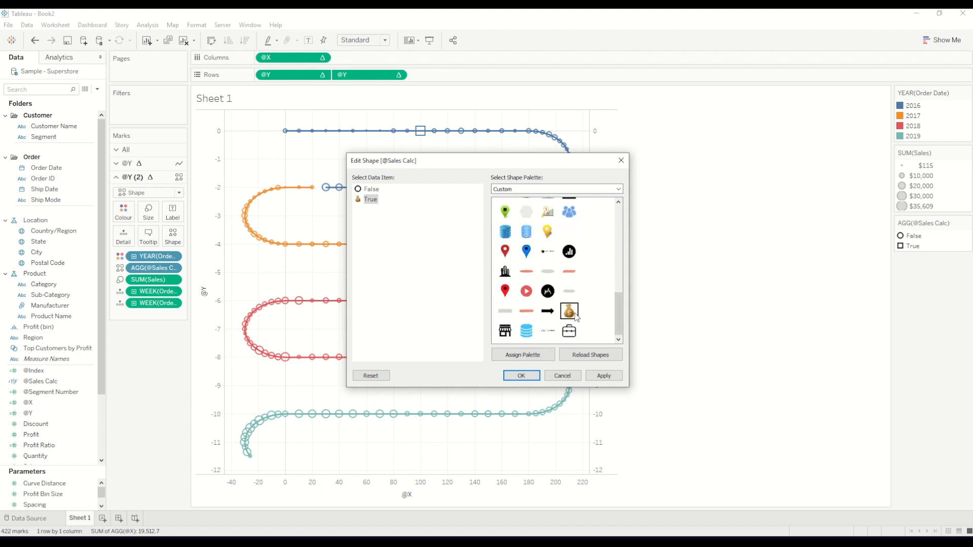
click(373, 190)
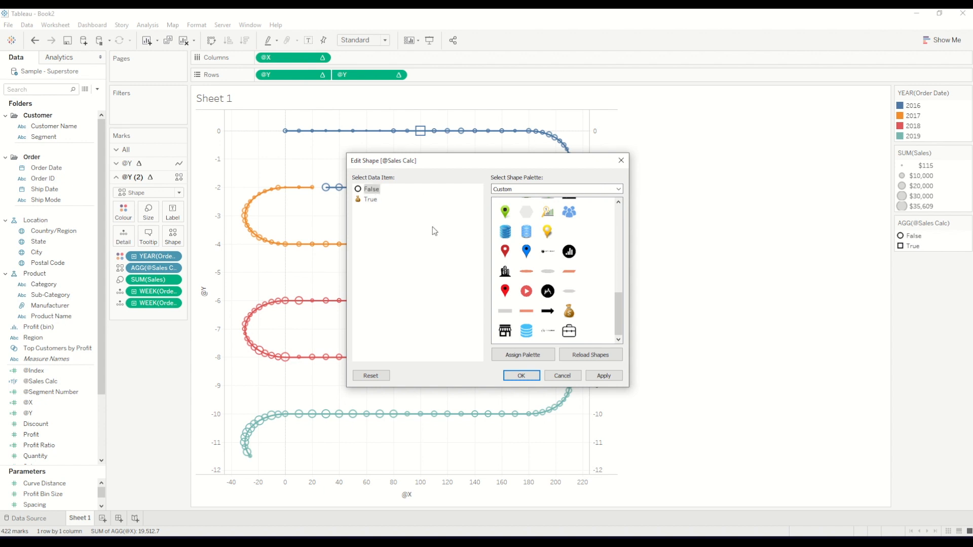
click(568, 253)
click(598, 380)
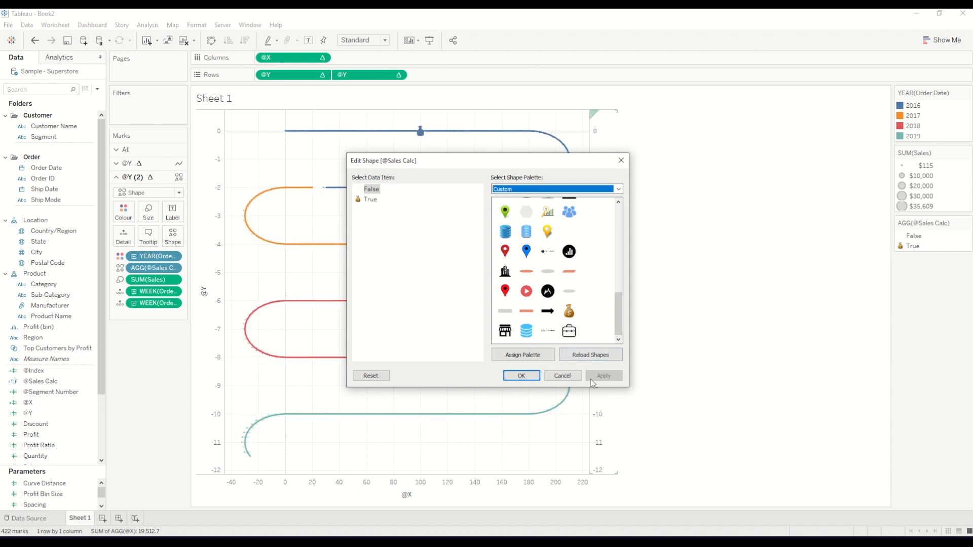
click(521, 376)
Enlarge the second @Y's shape marks moderately and inspect a False mark on the 2018 curve
click(148, 212)
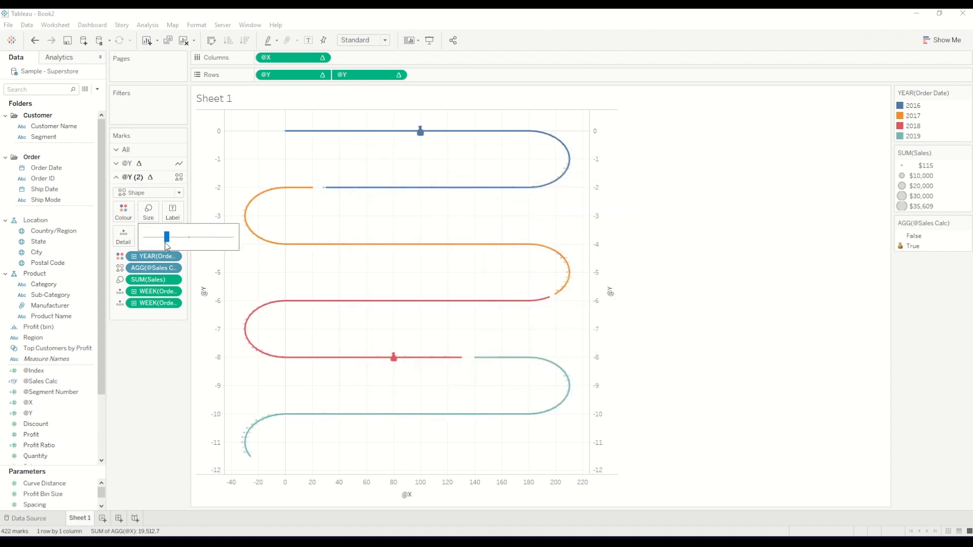
mouse_move(182, 240)
mouse_down()
mouse_move(211, 240)
mouse_move(181, 241)
mouse_up()
mouse_move(249, 347)
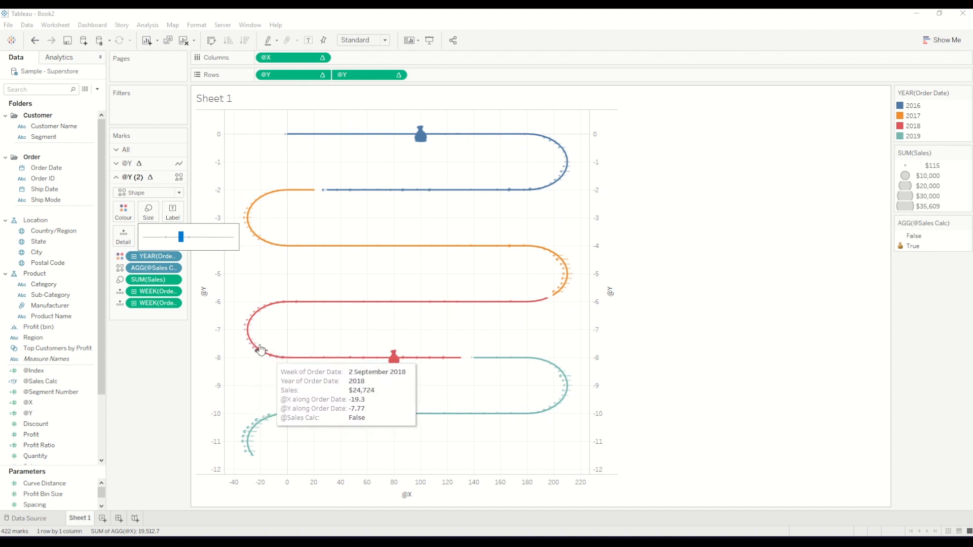
Replace the False value's shape with a fully blank shape from the Custom palette and apply it
click(174, 236)
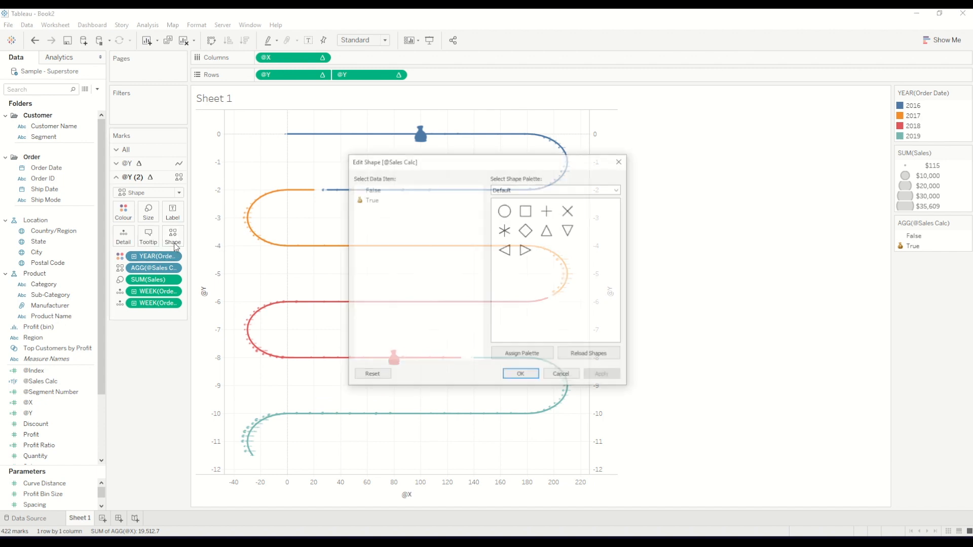
click(374, 191)
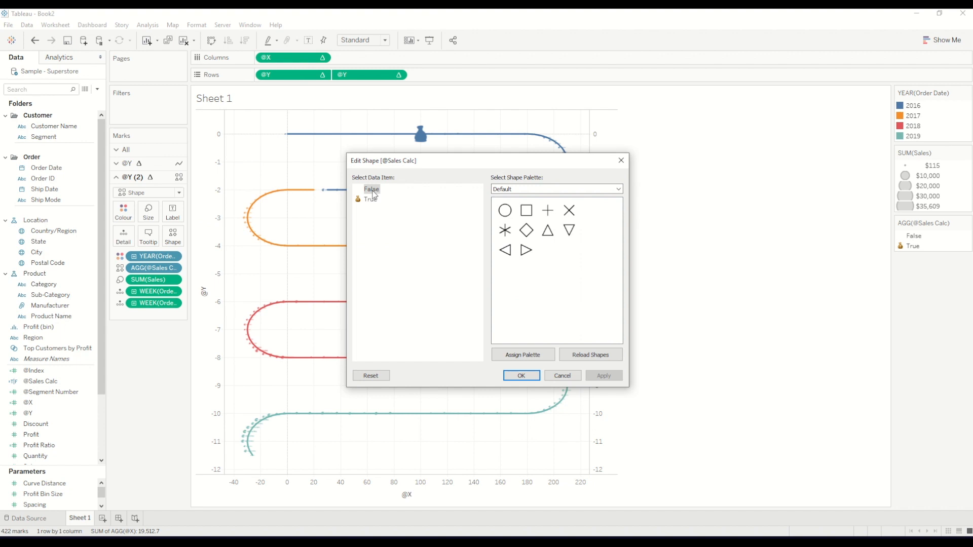
click(592, 189)
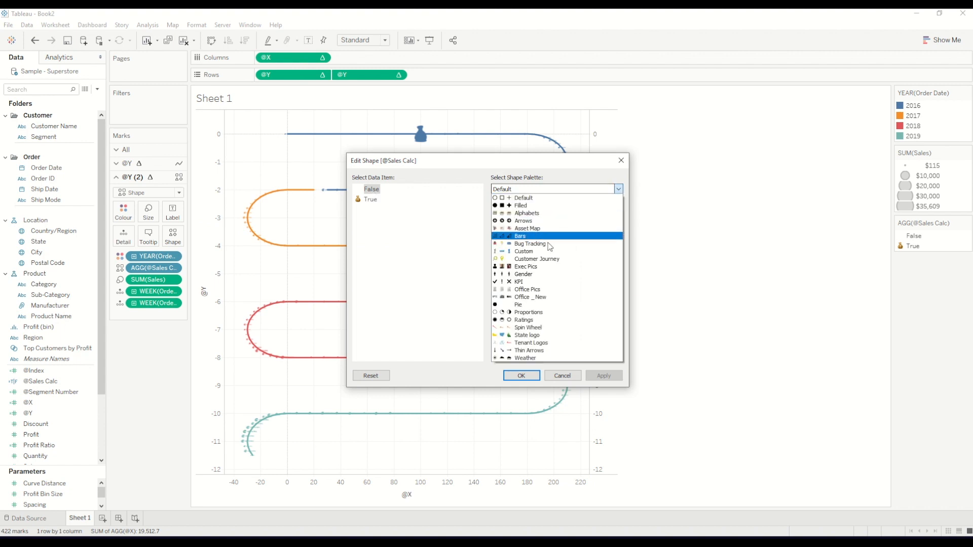
click(540, 250)
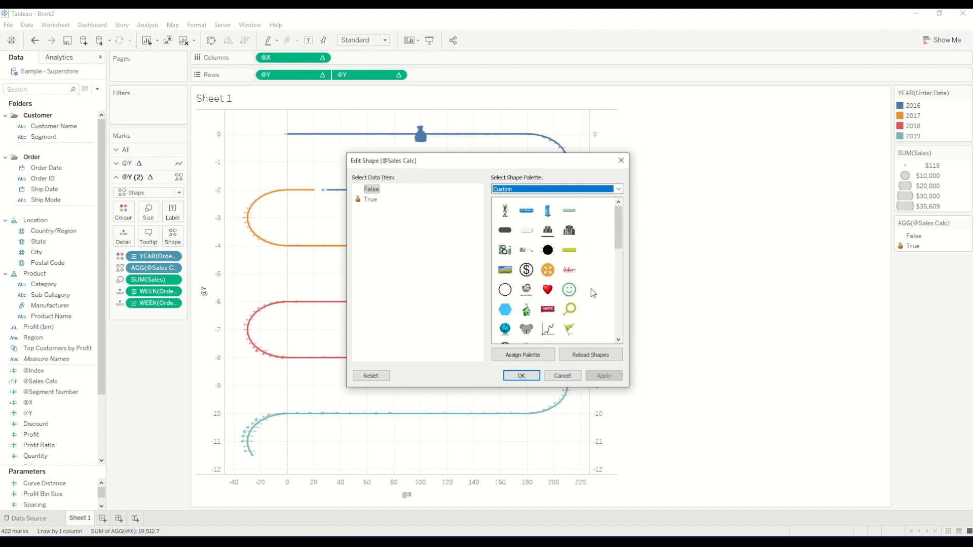
scroll(593, 293, down, 3)
scroll(593, 303, down, 3)
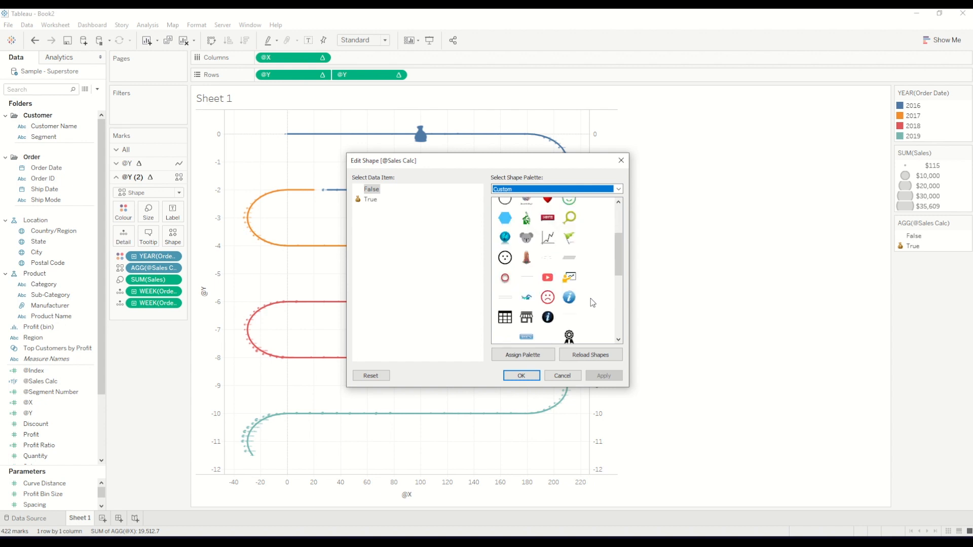
click(503, 311)
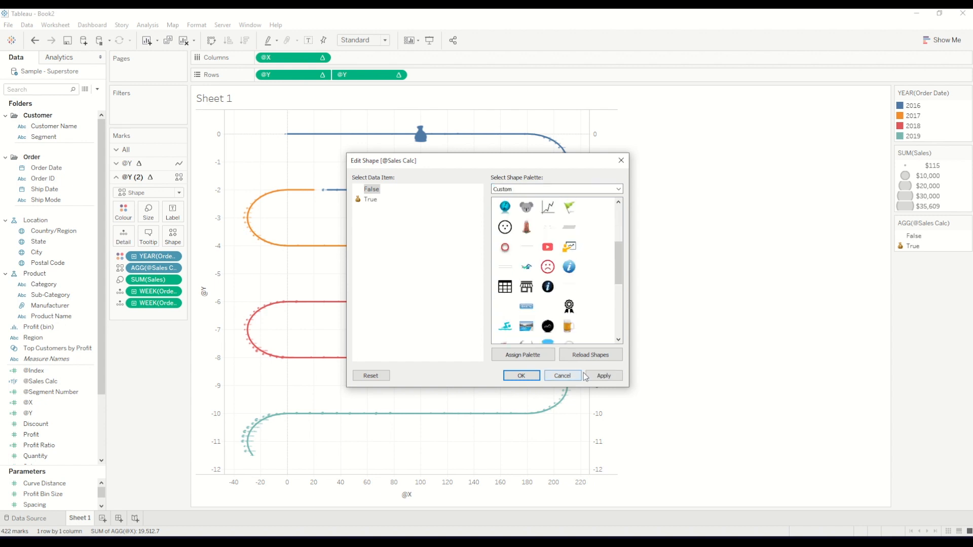
click(601, 375)
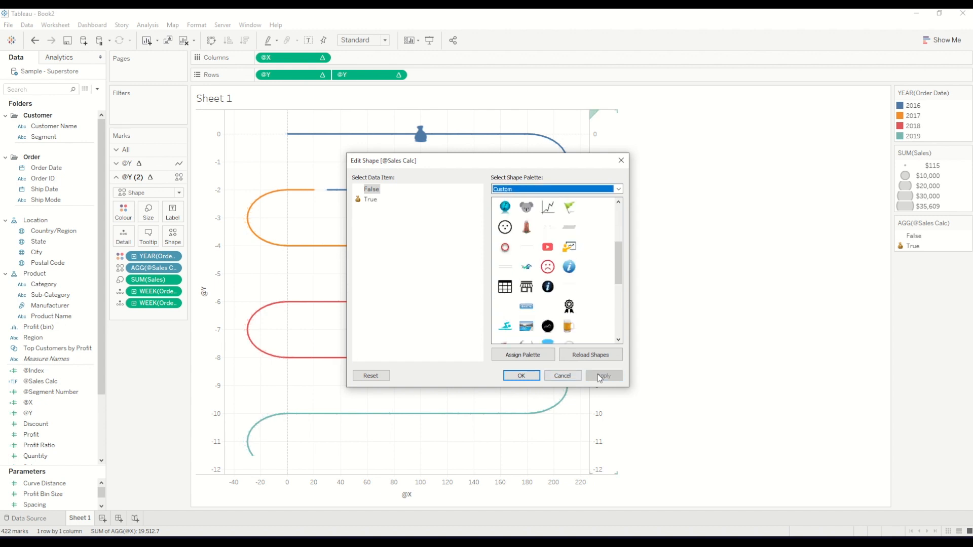
click(522, 376)
Enlarge the money bag marks to slightly above the middle of the size range and inspect the chart
click(148, 212)
mouse_move(182, 236)
mouse_down()
mouse_move(211, 238)
mouse_move(200, 243)
mouse_up()
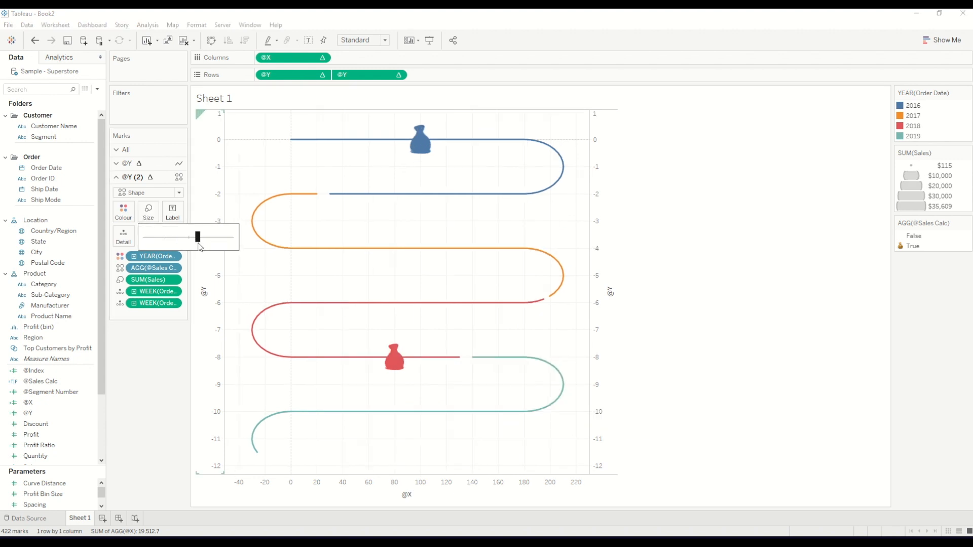
click(714, 324)
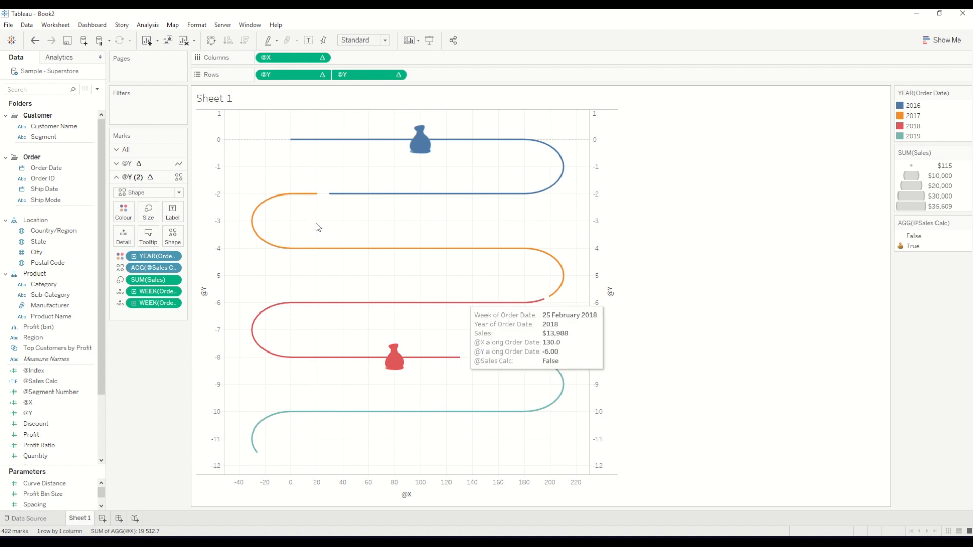
mouse_move(393, 364)
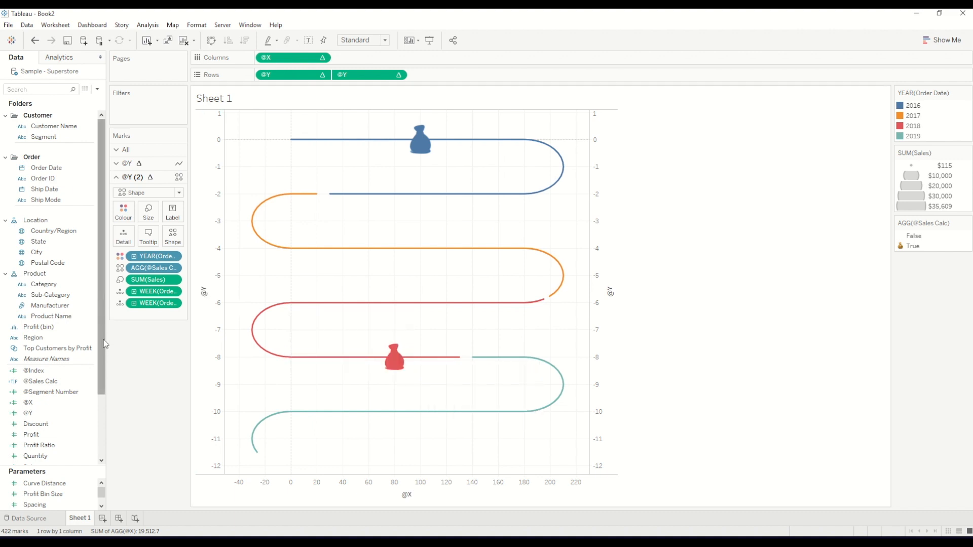
Hide the header of the secondary @Y axis
right_click(600, 207)
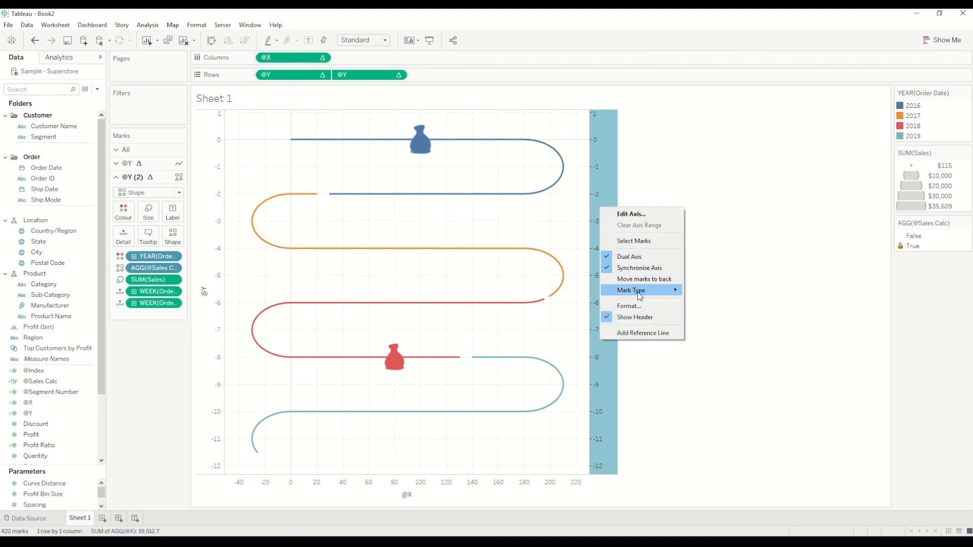
click(637, 307)
right_click(605, 205)
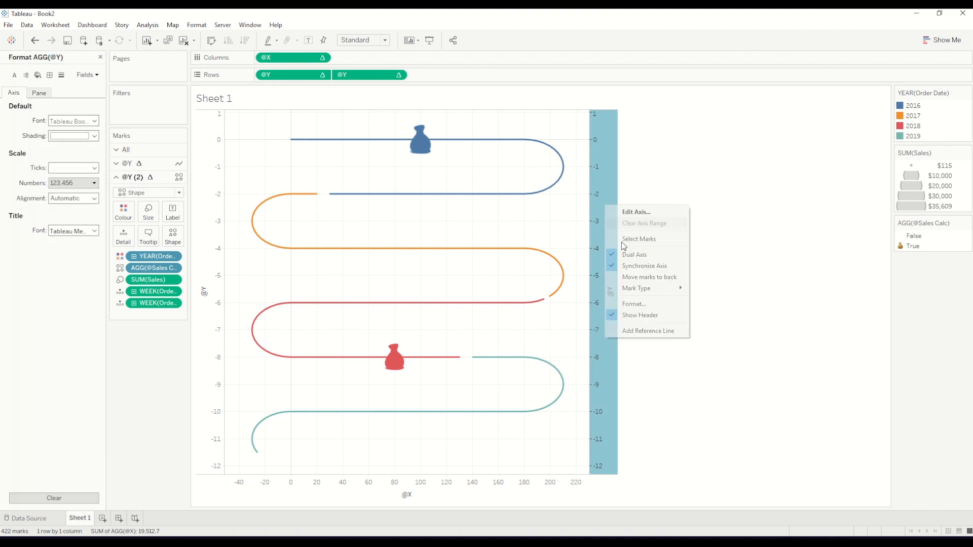
click(639, 315)
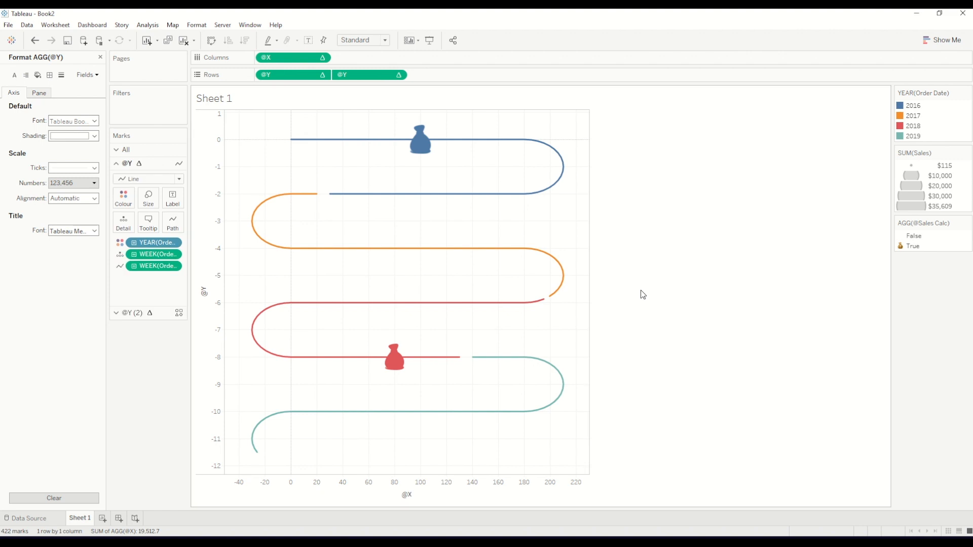
Hide the headers of the remaining @Y axis and the @X axis
right_click(217, 224)
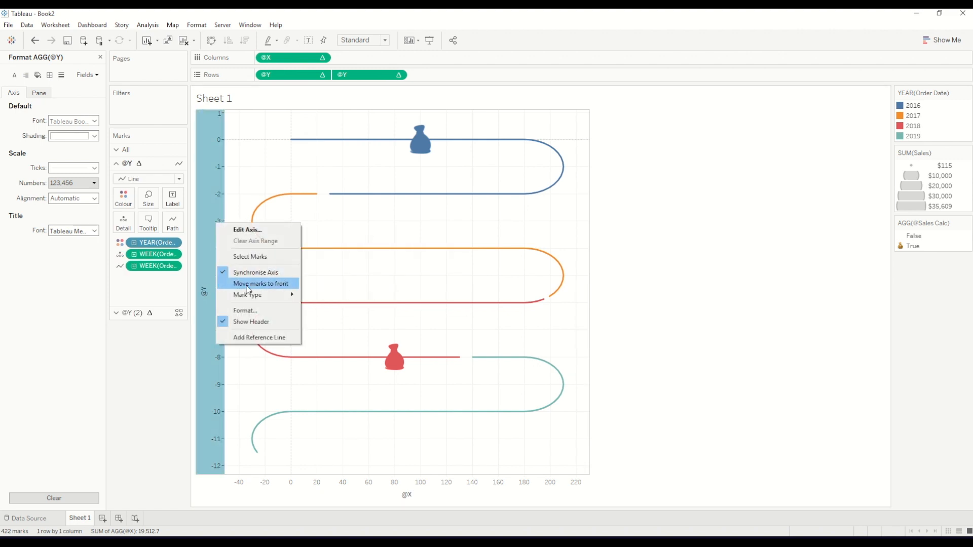
click(256, 321)
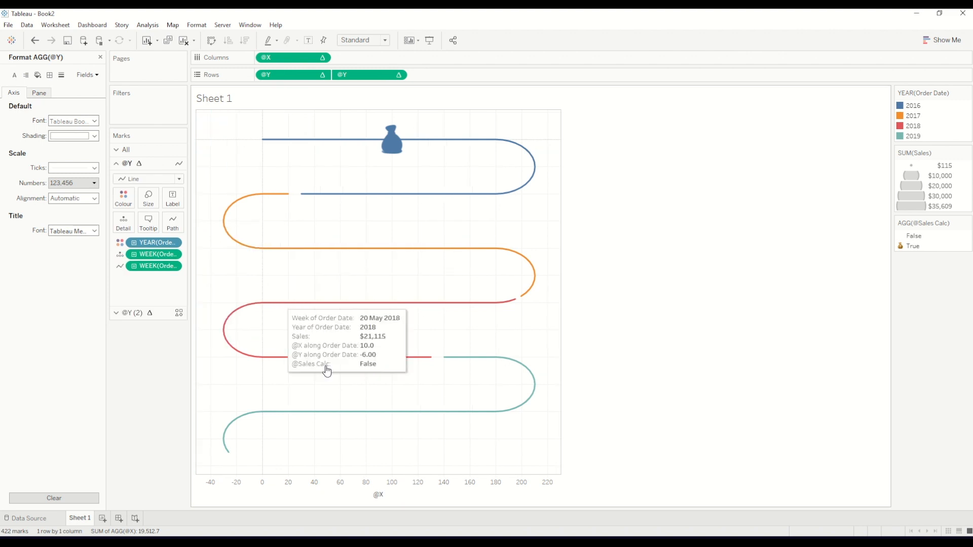
right_click(346, 493)
click(400, 464)
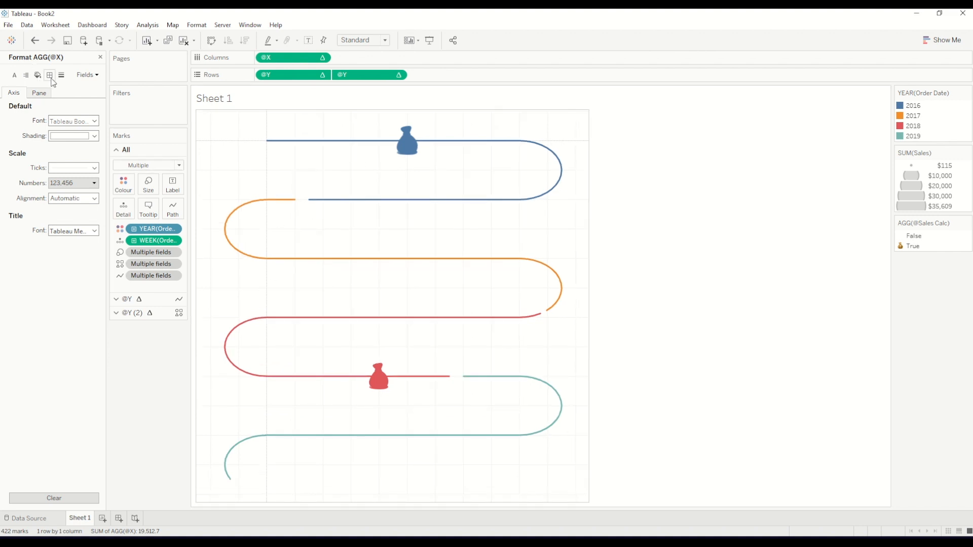
Set the sheet's row divider and column divider borders to None
click(50, 76)
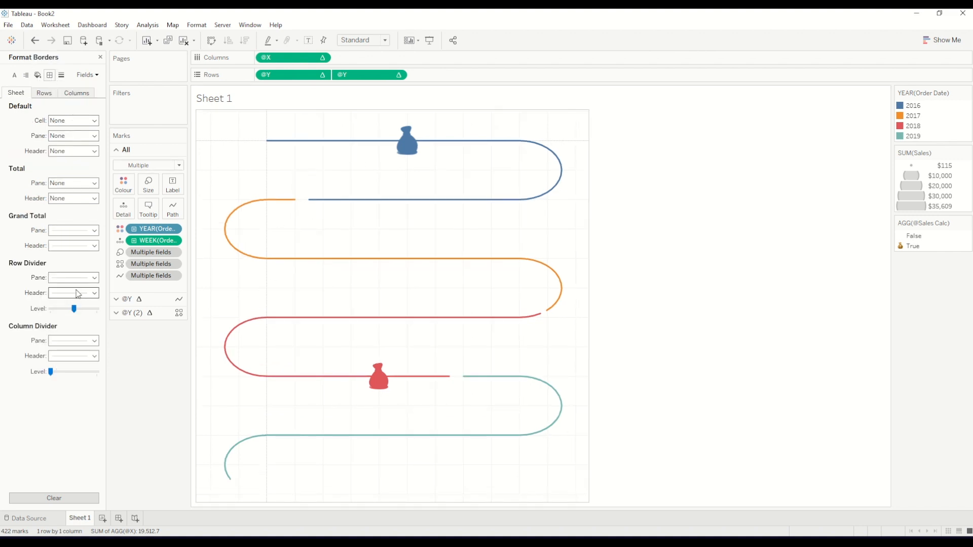
click(74, 277)
click(87, 293)
click(74, 341)
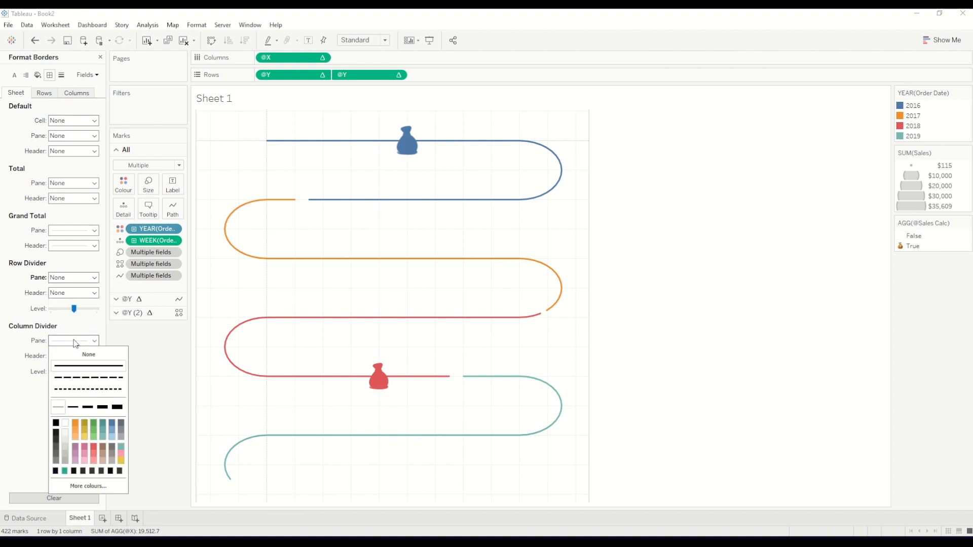
Set the sheet's grid lines and zero lines to None
click(61, 76)
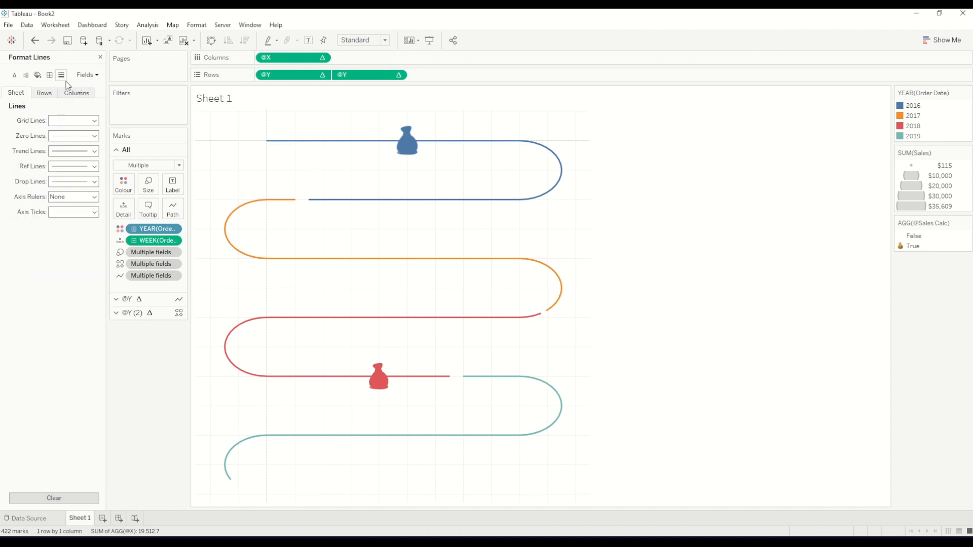
click(76, 121)
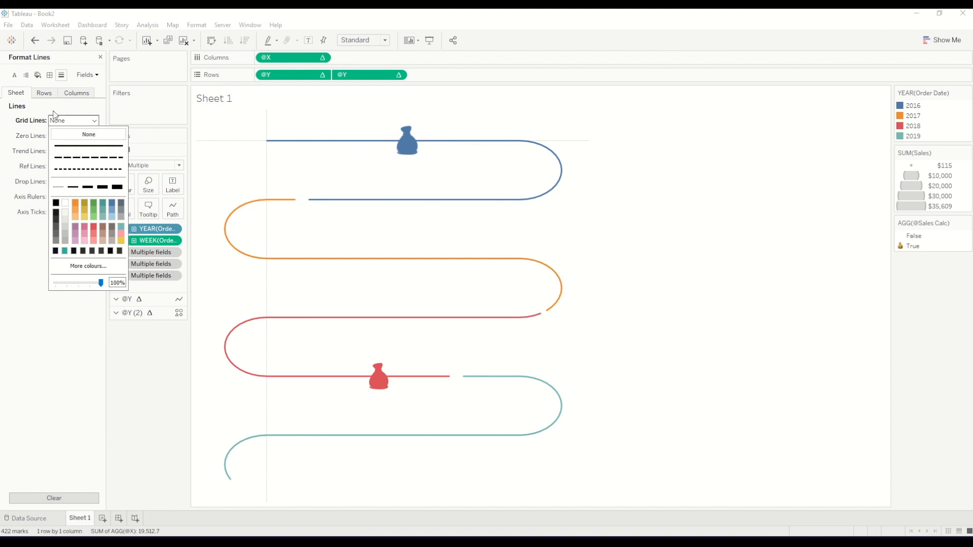
click(15, 138)
click(61, 137)
click(63, 151)
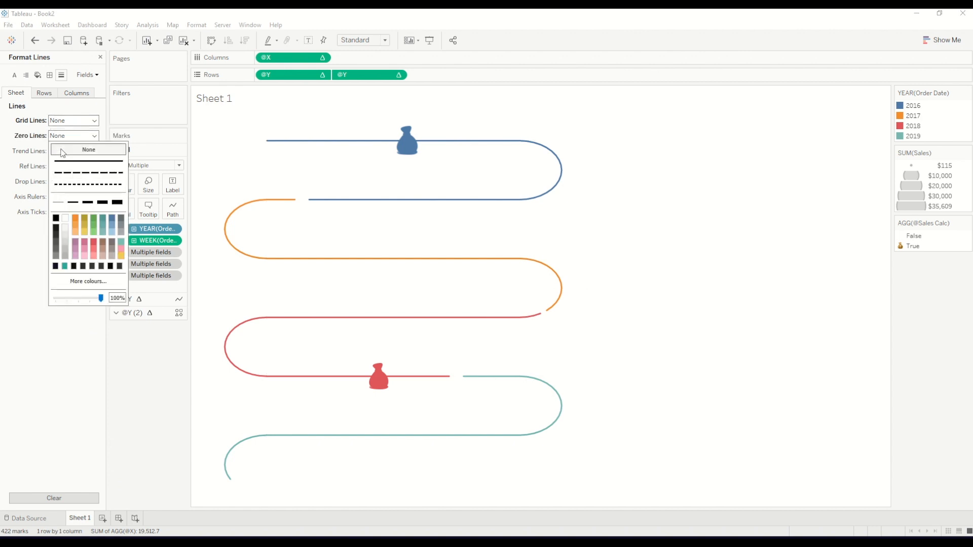
click(303, 207)
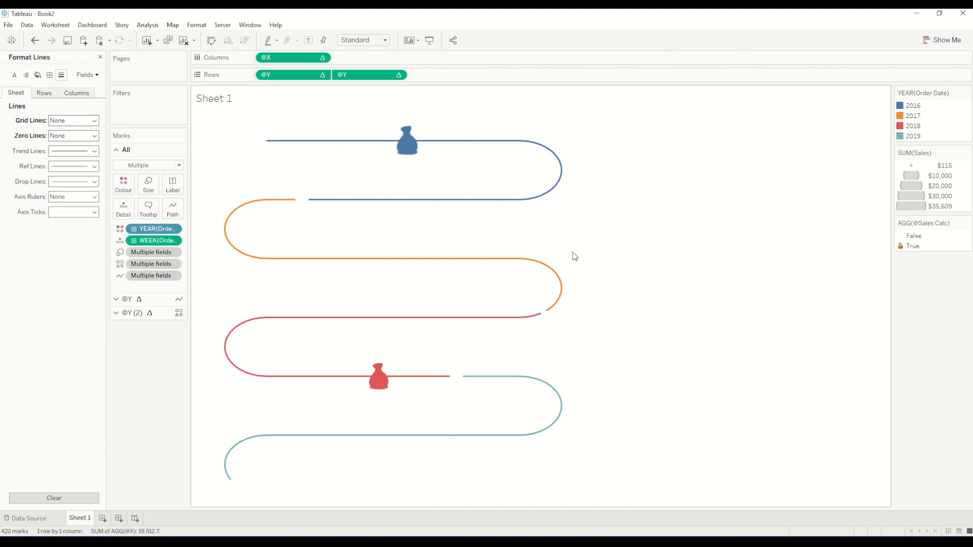